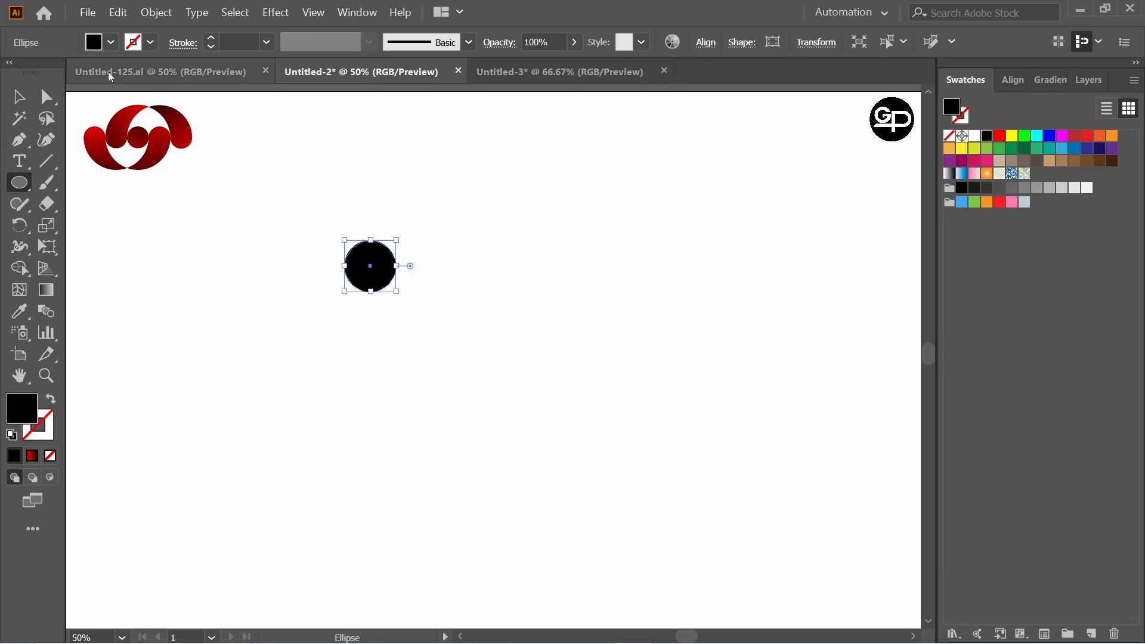
# Step: Remove the circle's fill and give it a black stroke
pyautogui.click(111, 43)
pyautogui.click(12, 74)
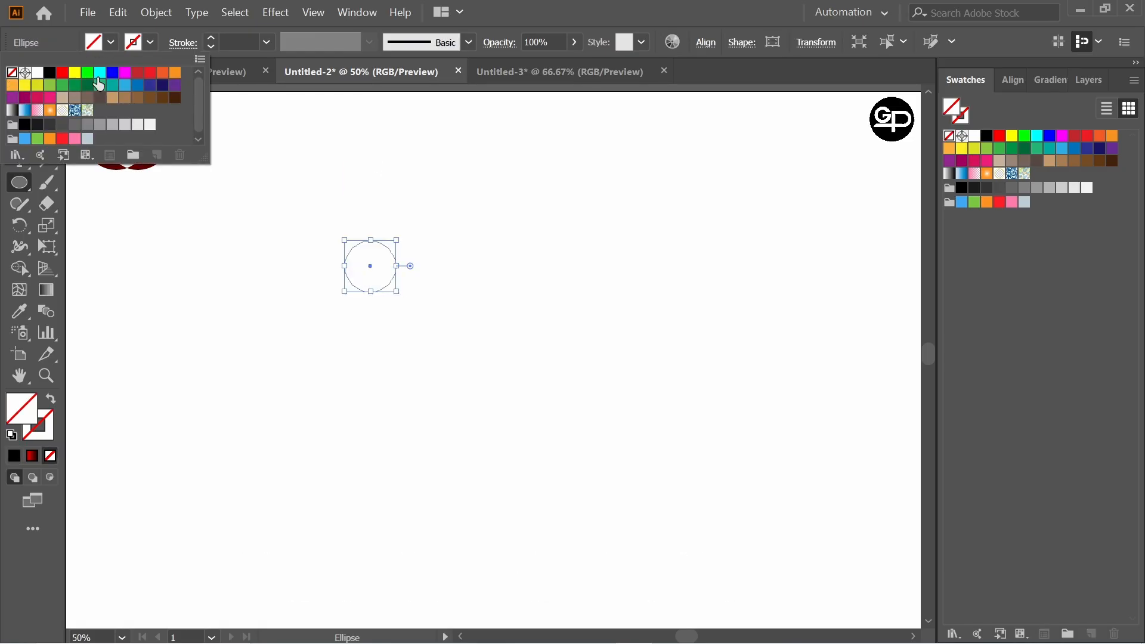
pyautogui.click(153, 47)
pyautogui.click(51, 82)
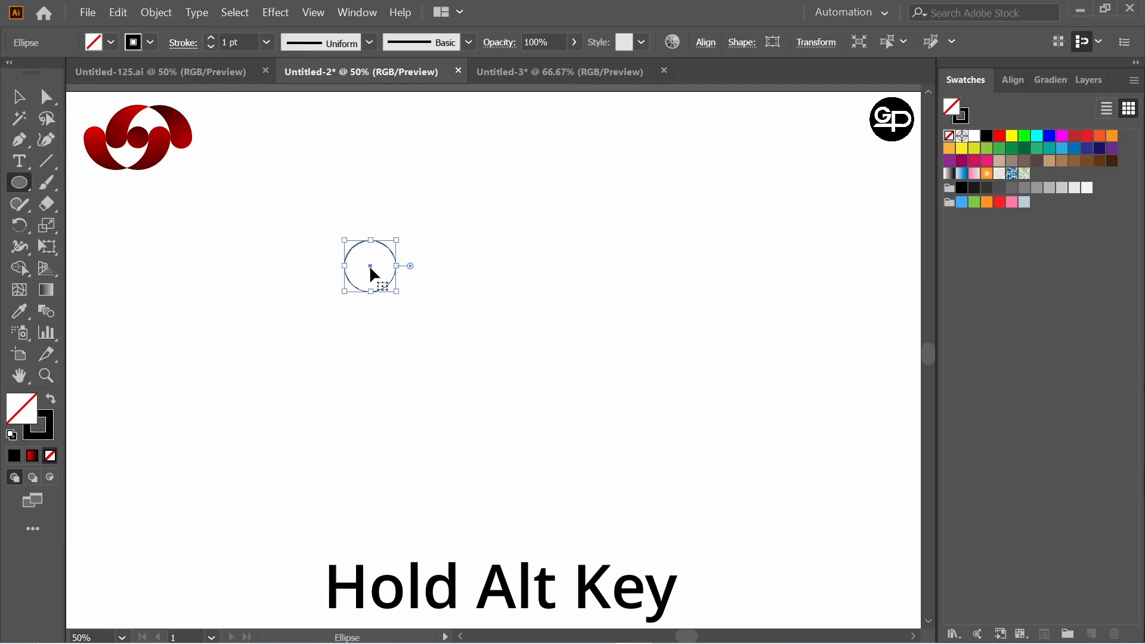
# Step: Duplicate the circle sideways and repeat the copy to form a row of five touching circles
pyautogui.moveTo(370, 266); pyautogui.dragTo(421, 269)
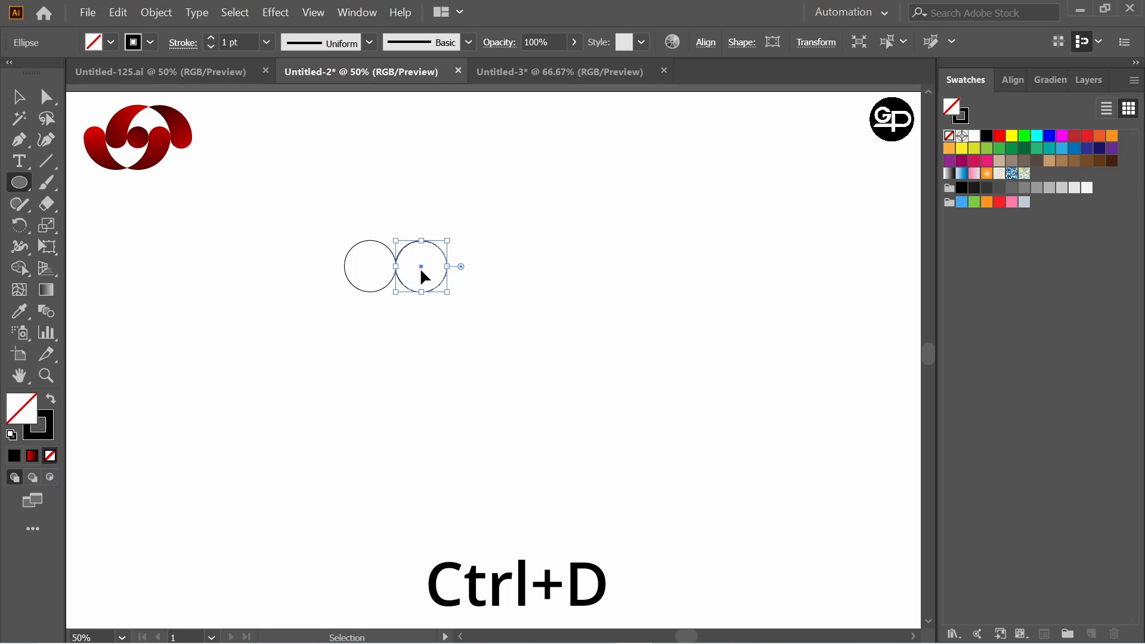
pyautogui.hotkey('ctrl', 'd')
pyautogui.hotkey('ctrl', 'd')
pyautogui.hotkey('ctrl', 'd')
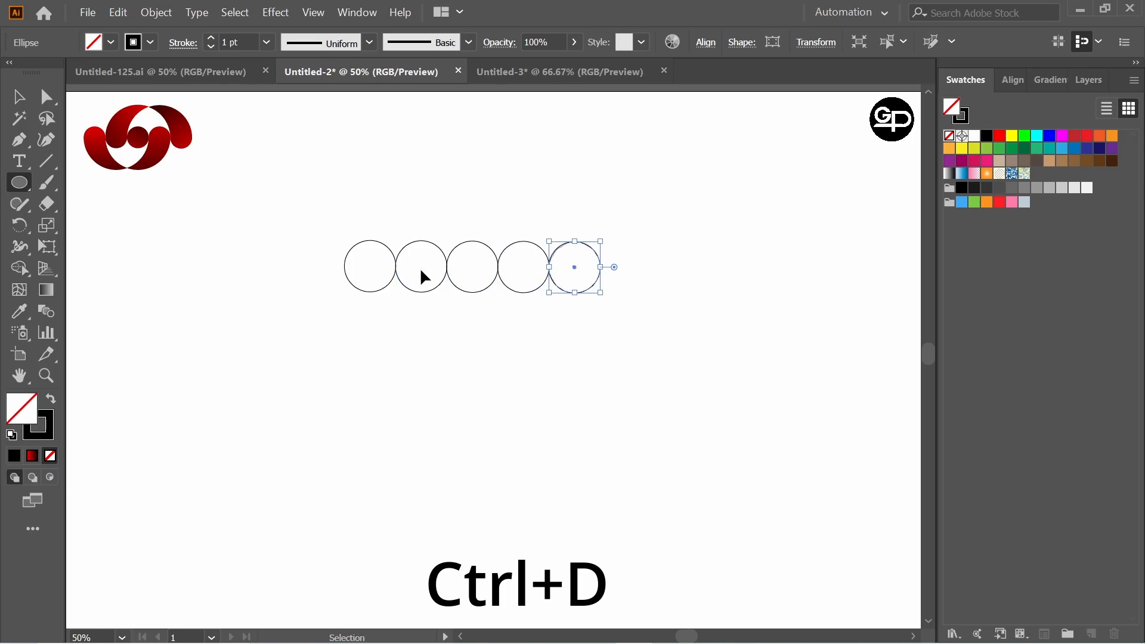
pyautogui.press('v')
pyautogui.click(268, 114)
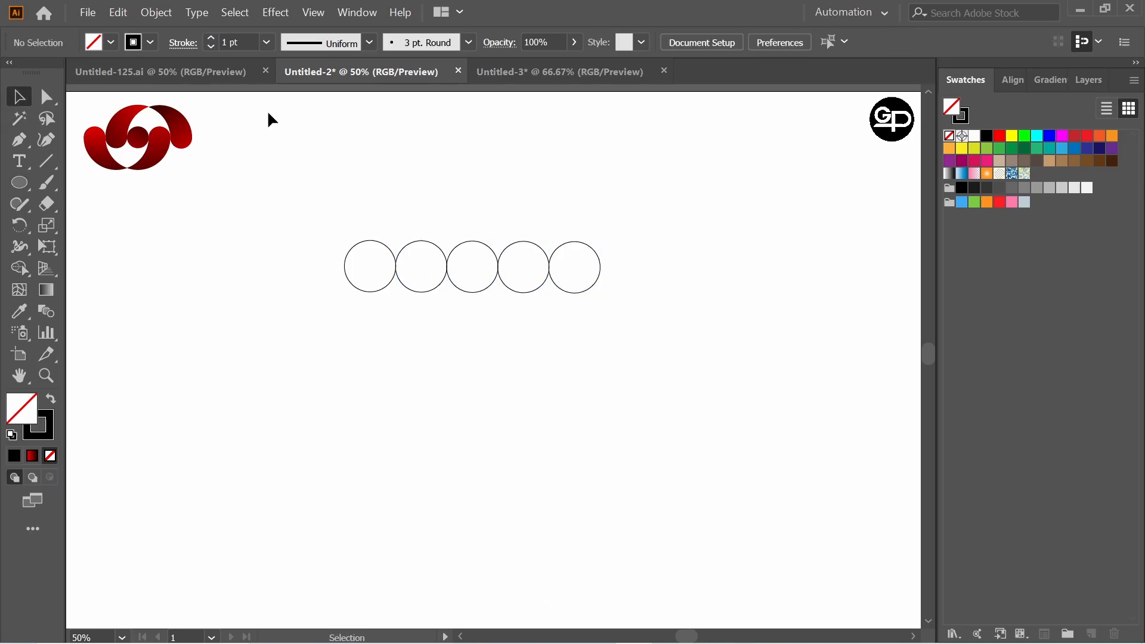
# Step: Copy the first small circle in place and enlarge the copy proportionally to span the first three circles
pyautogui.click(388, 249)
pyautogui.hotkey('ctrl', 'c')
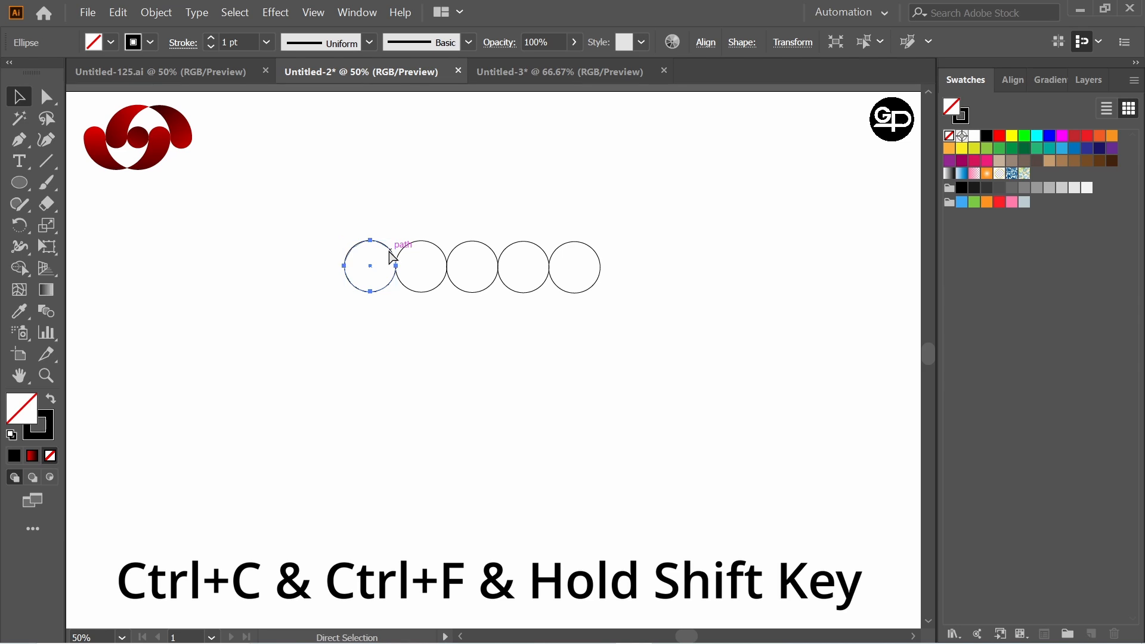
pyautogui.hotkey('ctrl', 'f')
pyautogui.moveTo(398, 266); pyautogui.dragTo(501, 281)
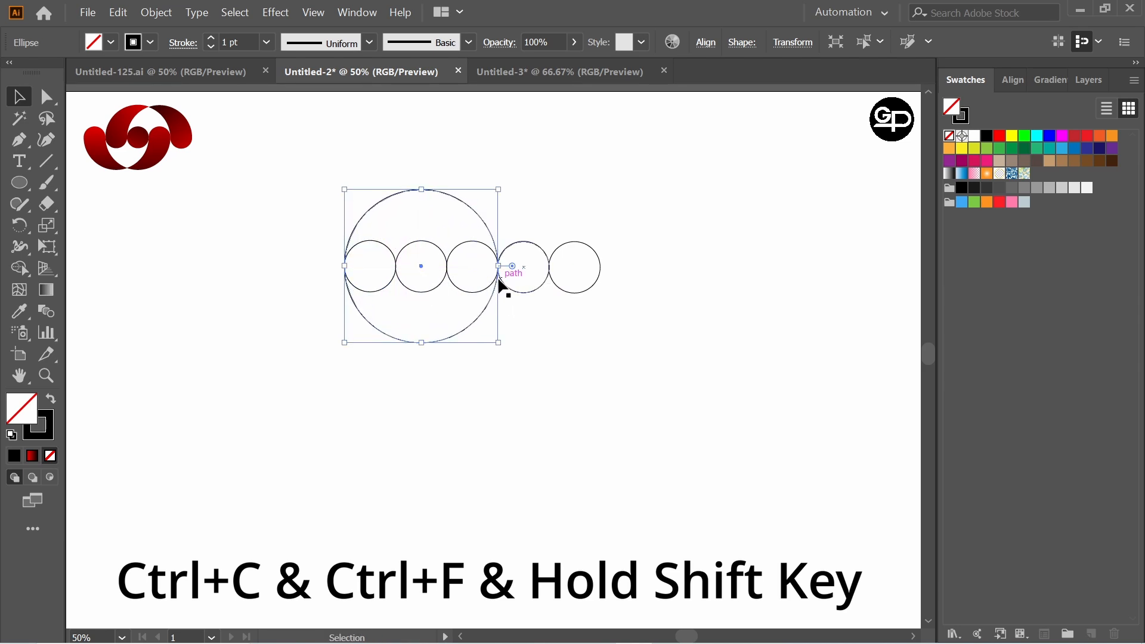
# Step: Copy the third small circle in place and enlarge the copy proportionally to span the last three circles
pyautogui.click(479, 241)
pyautogui.hotkey('ctrl', 'c')
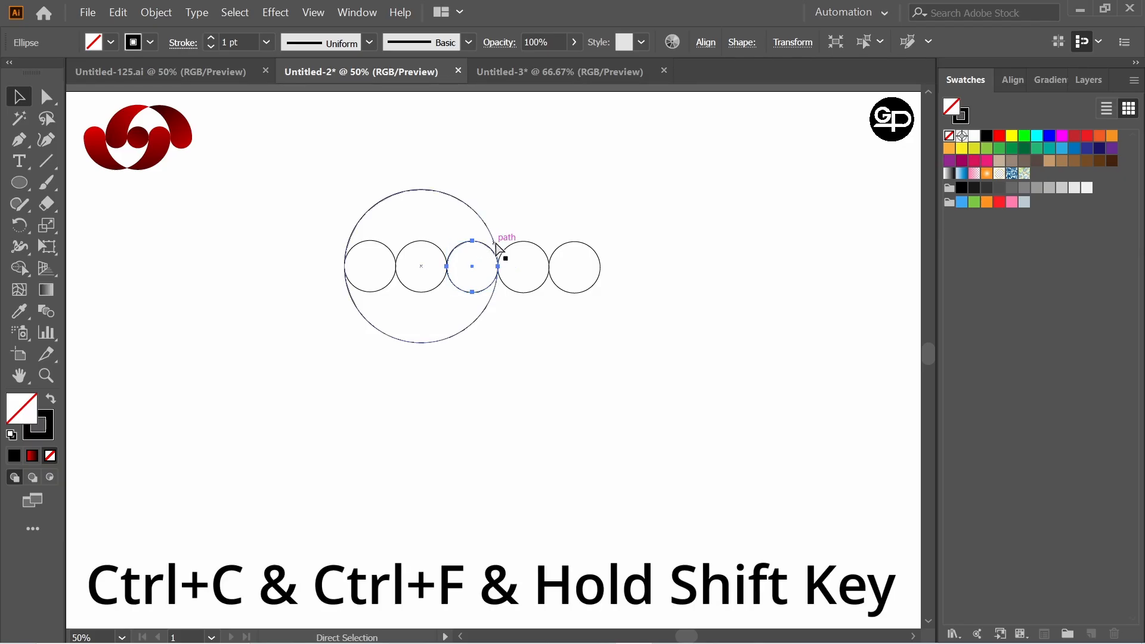
pyautogui.hotkey('ctrl', 'f')
pyautogui.moveTo(499, 270); pyautogui.dragTo(602, 275)
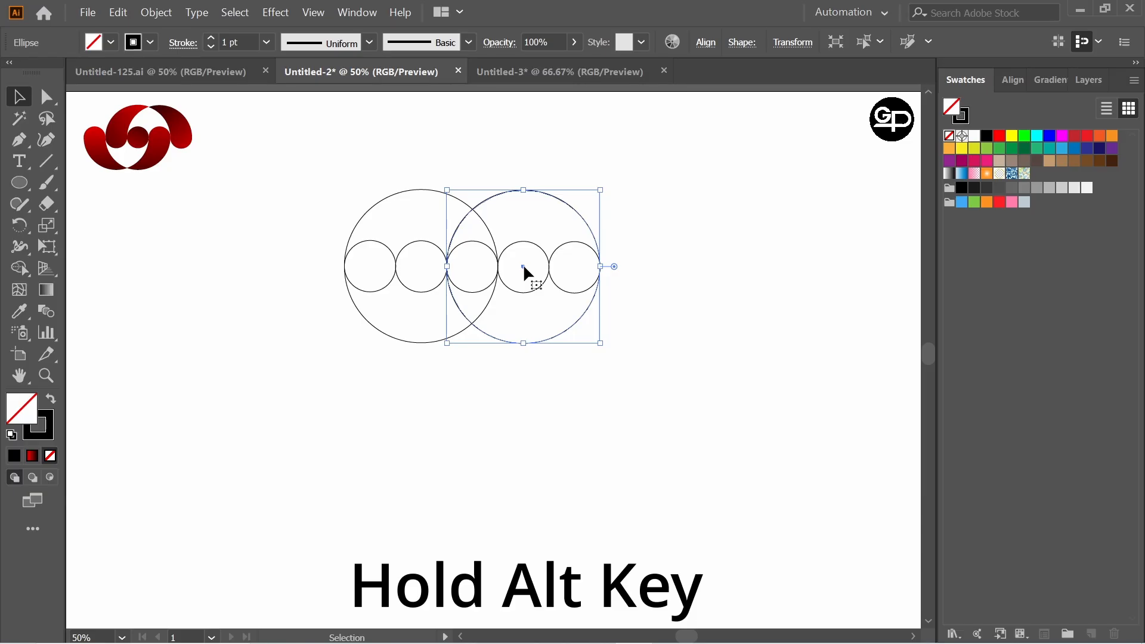
# Step: Duplicate the second large circle and centre the copy on the middle small circle
pyautogui.moveTo(524, 270); pyautogui.dragTo(476, 273)
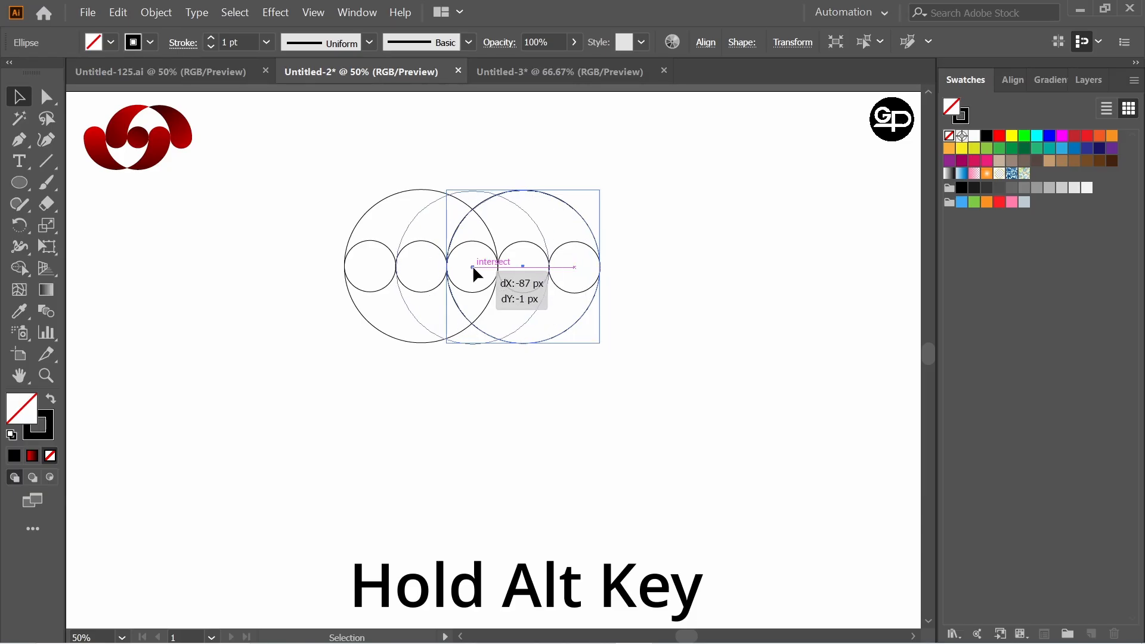
pyautogui.moveTo(473, 268); pyautogui.dragTo(473, 268)
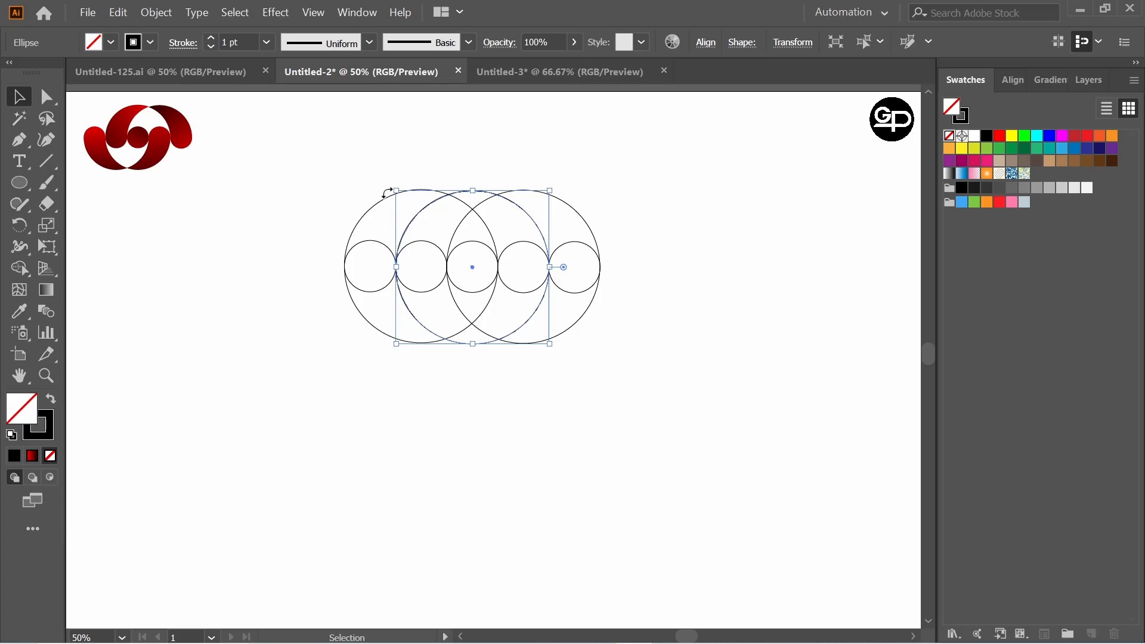
pyautogui.click(369, 183)
# Step: Enlarge all the circles together and move them slightly down the artboard
pyautogui.moveTo(322, 170); pyautogui.dragTo(678, 435)
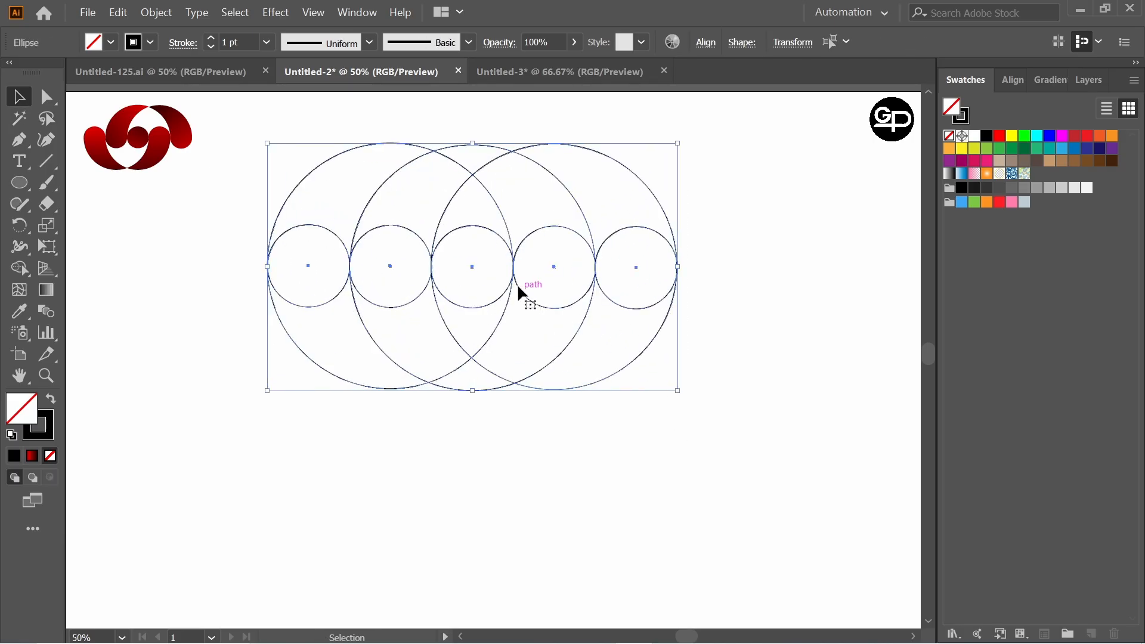
pyautogui.moveTo(514, 270); pyautogui.dragTo(522, 326)
pyautogui.click(721, 348)
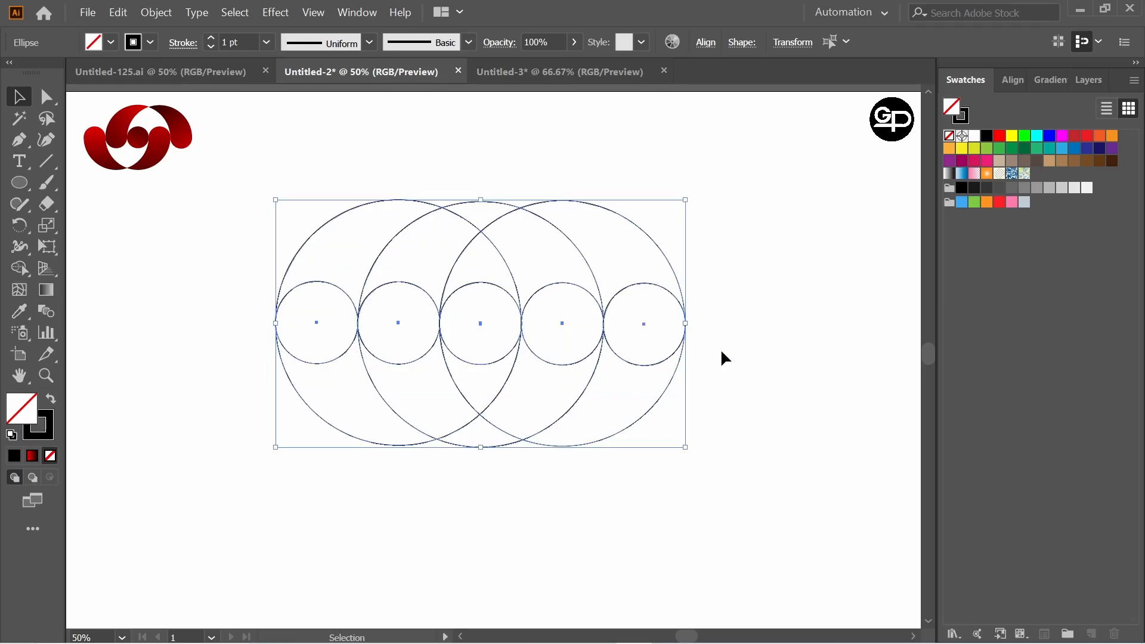
# Step: Merge the four outer small circles with their adjoining crescents into teardrop shapes using Shape Builder, keeping the middle circle separate
pyautogui.moveTo(242, 173); pyautogui.dragTo(687, 417)
pyautogui.click(20, 269)
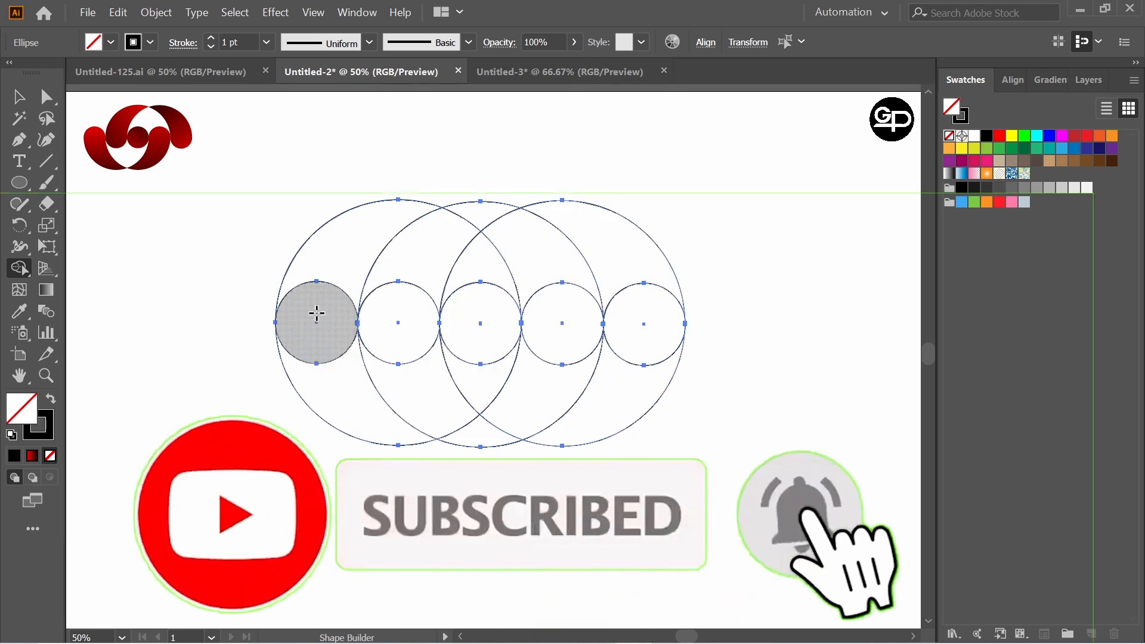
pyautogui.moveTo(315, 311); pyautogui.dragTo(332, 263)
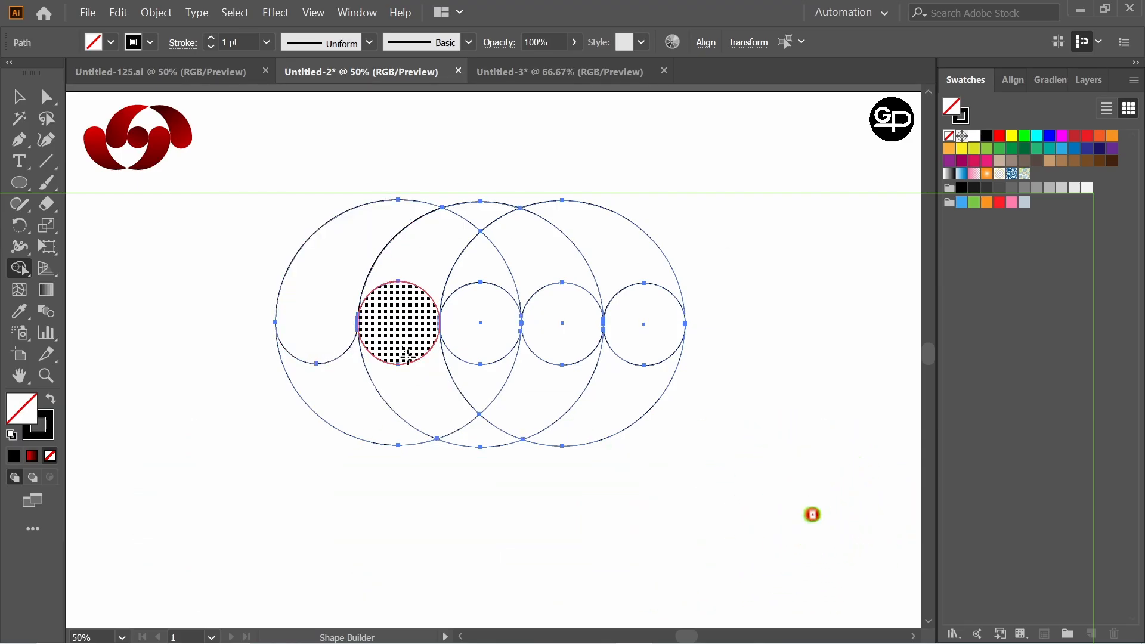
pyautogui.moveTo(408, 357)
pyautogui.mouseDown()
pyautogui.moveTo(438, 409)
pyautogui.moveTo(479, 432)
pyautogui.mouseUp()
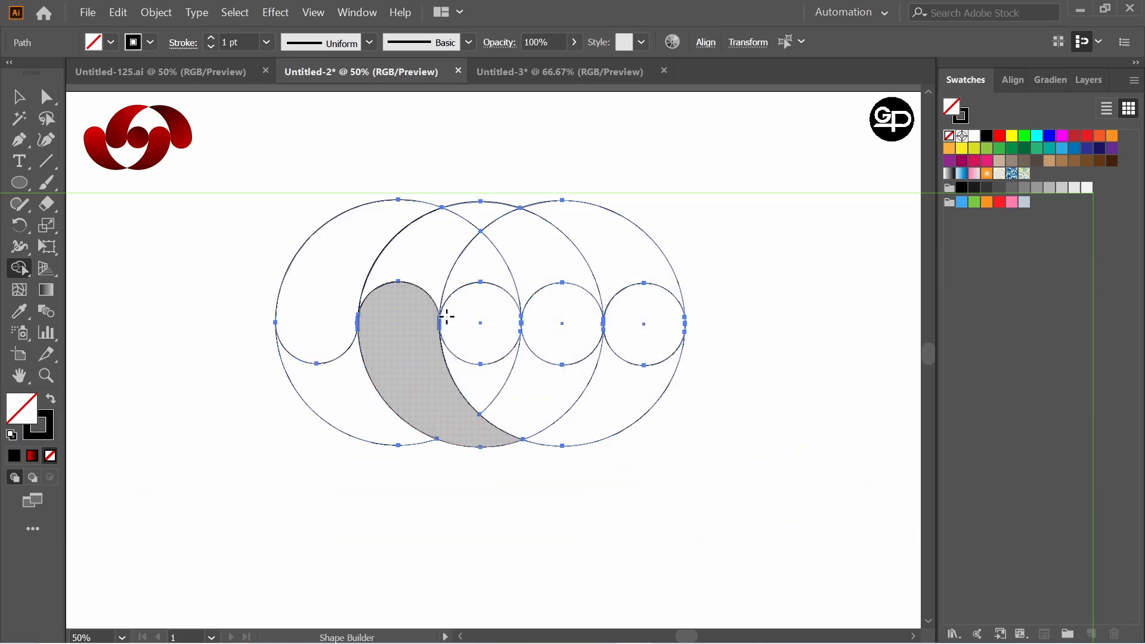
pyautogui.click(488, 311)
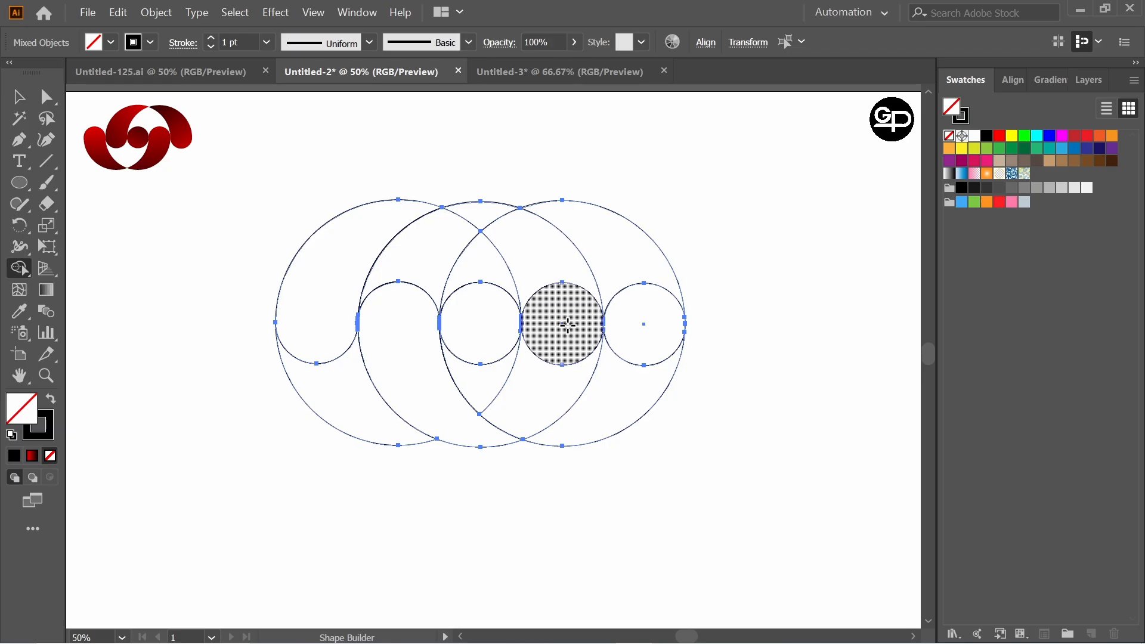
pyautogui.moveTo(566, 324); pyautogui.dragTo(542, 257)
pyautogui.moveTo(495, 224); pyautogui.dragTo(476, 217)
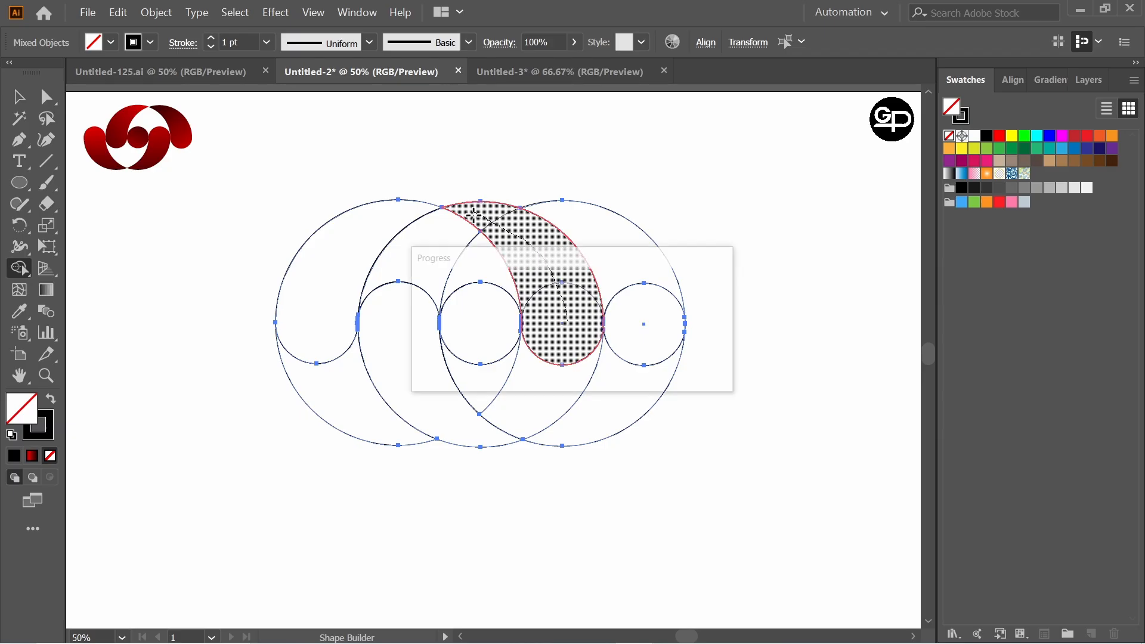
pyautogui.moveTo(647, 352)
pyautogui.mouseDown()
pyautogui.moveTo(613, 408)
pyautogui.moveTo(632, 399)
pyautogui.moveTo(638, 360)
pyautogui.moveTo(606, 347)
pyautogui.mouseUp()
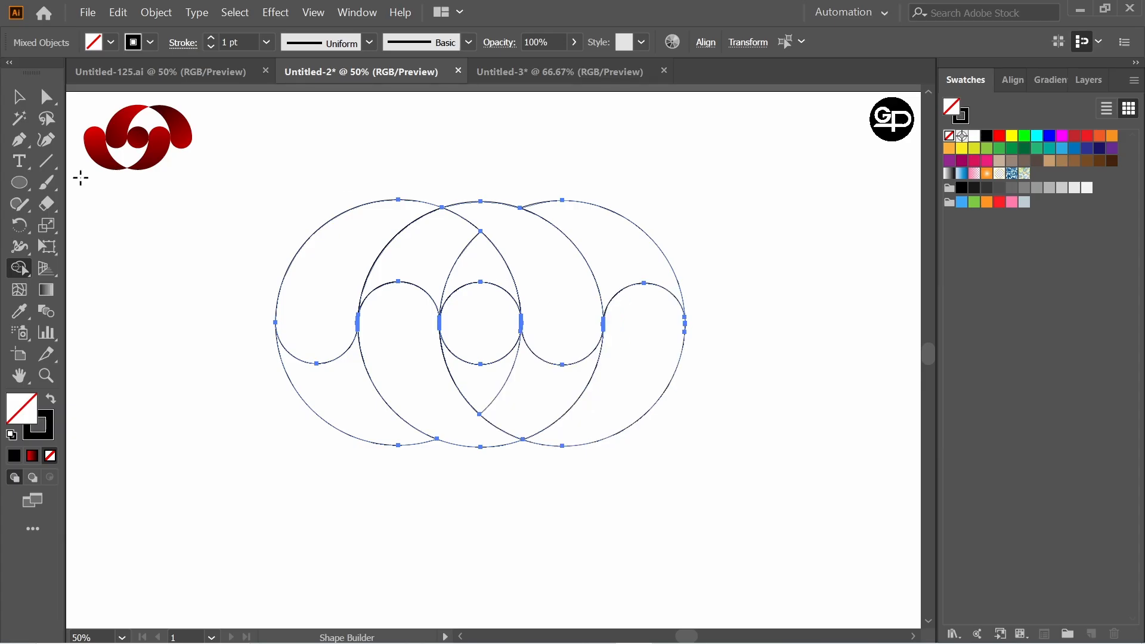
# Step: Fill the four teardrop shapes and the middle circle with black using Shape Builder
pyautogui.click(18, 97)
pyautogui.click(266, 154)
pyautogui.moveTo(267, 154); pyautogui.dragTo(842, 520)
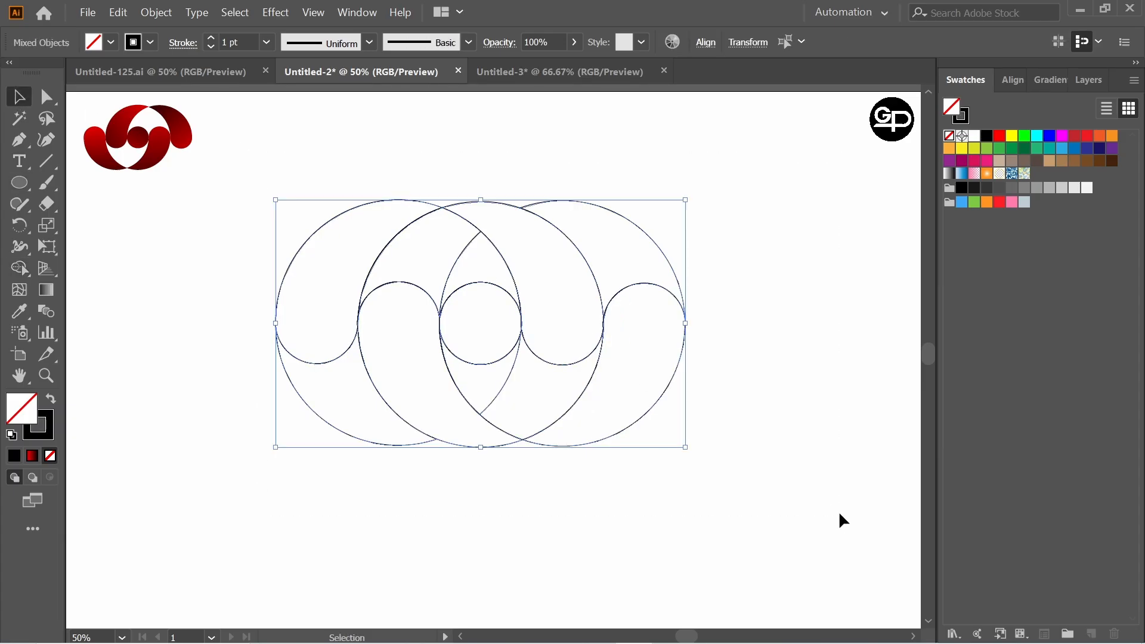
pyautogui.click(19, 269)
pyautogui.click(78, 267)
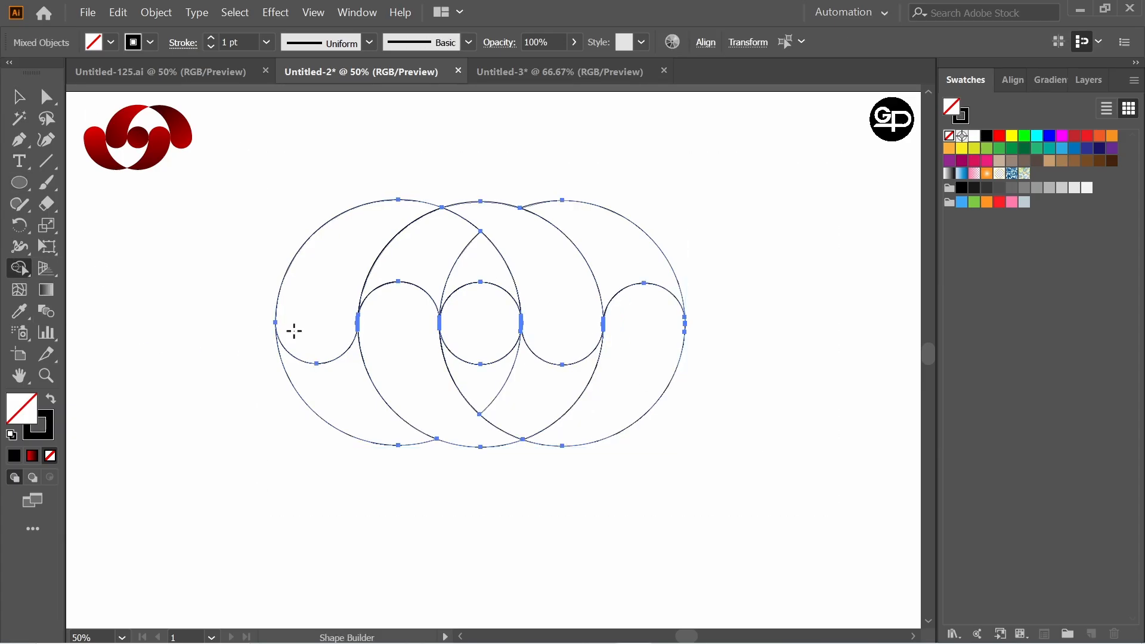
pyautogui.click(988, 137)
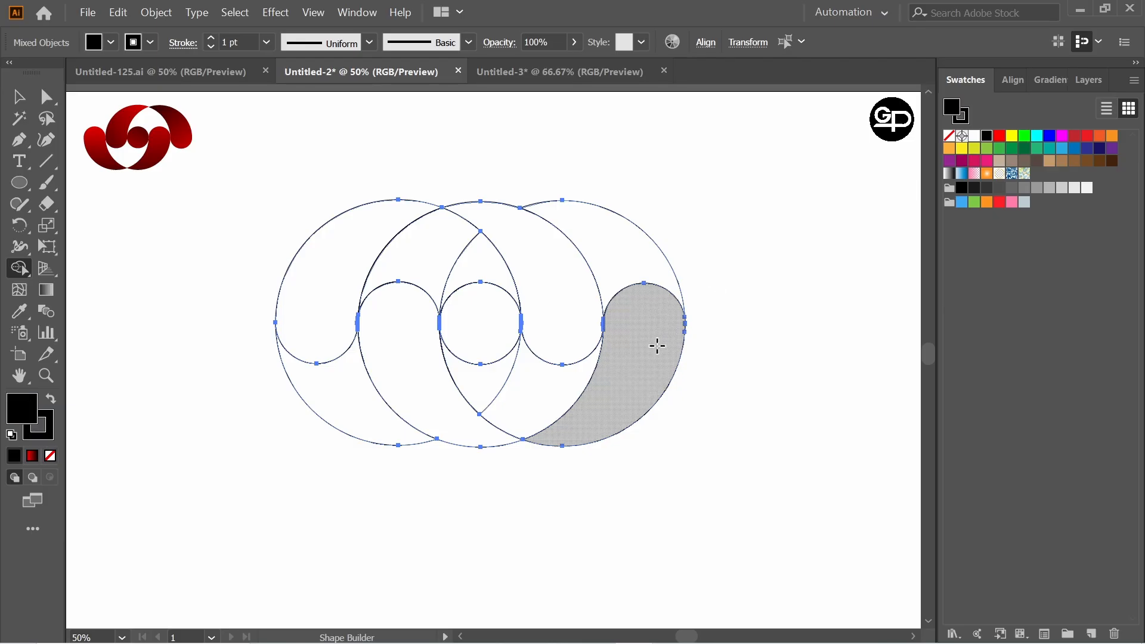
pyautogui.click(658, 346)
pyautogui.click(587, 325)
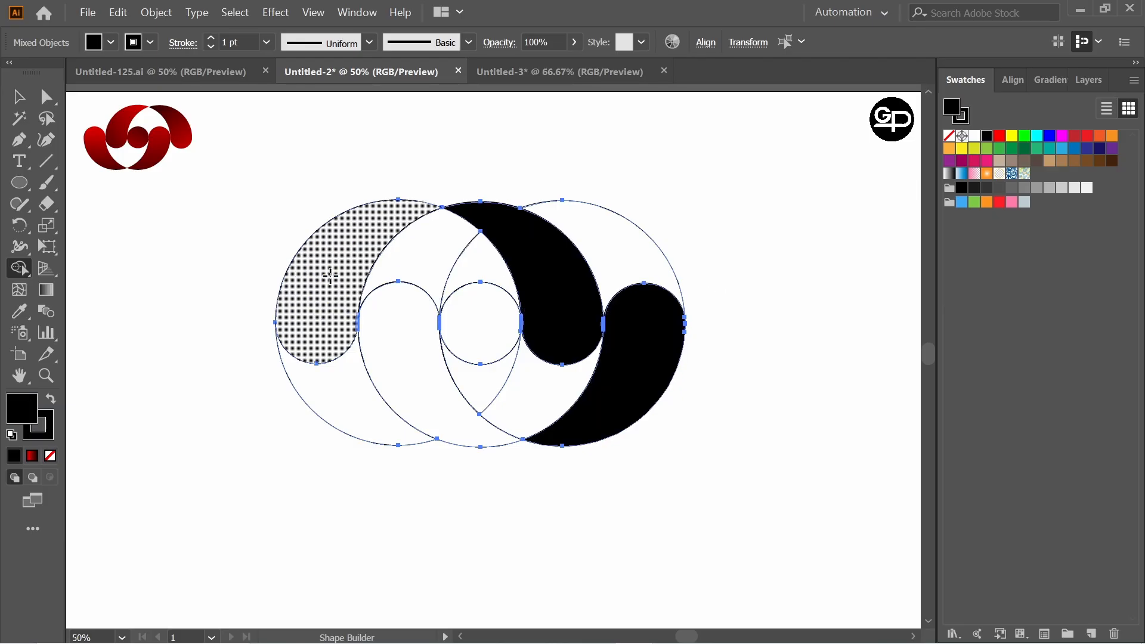
pyautogui.click(412, 380)
pyautogui.click(316, 315)
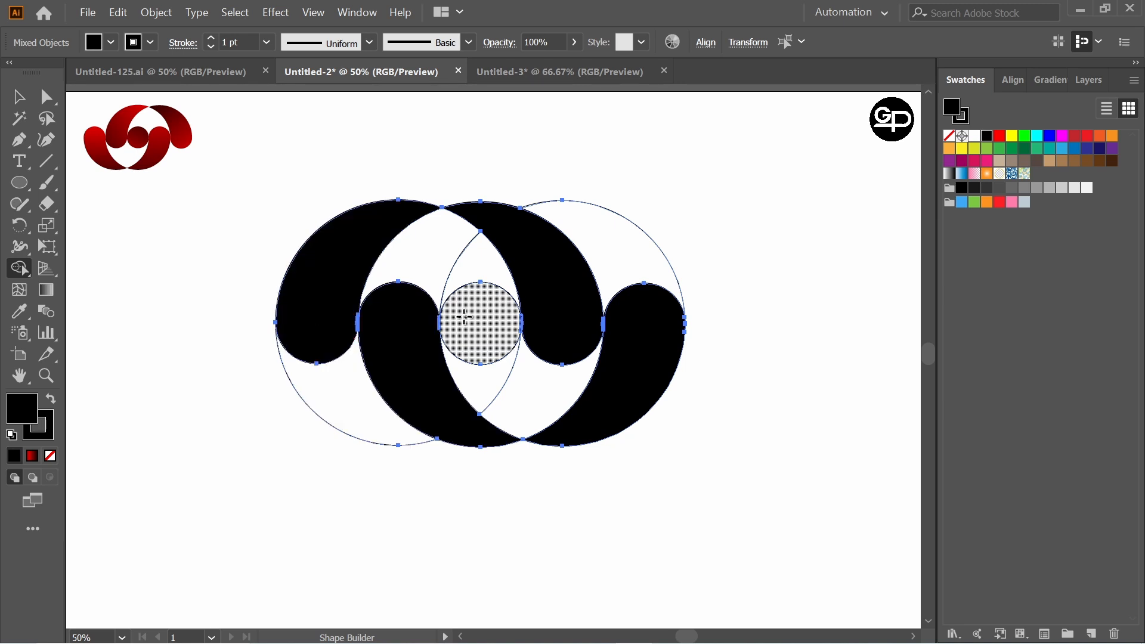
pyautogui.click(487, 313)
# Step: Cut the four black teardrop shapes and the black middle circle out of the artwork
pyautogui.click(19, 96)
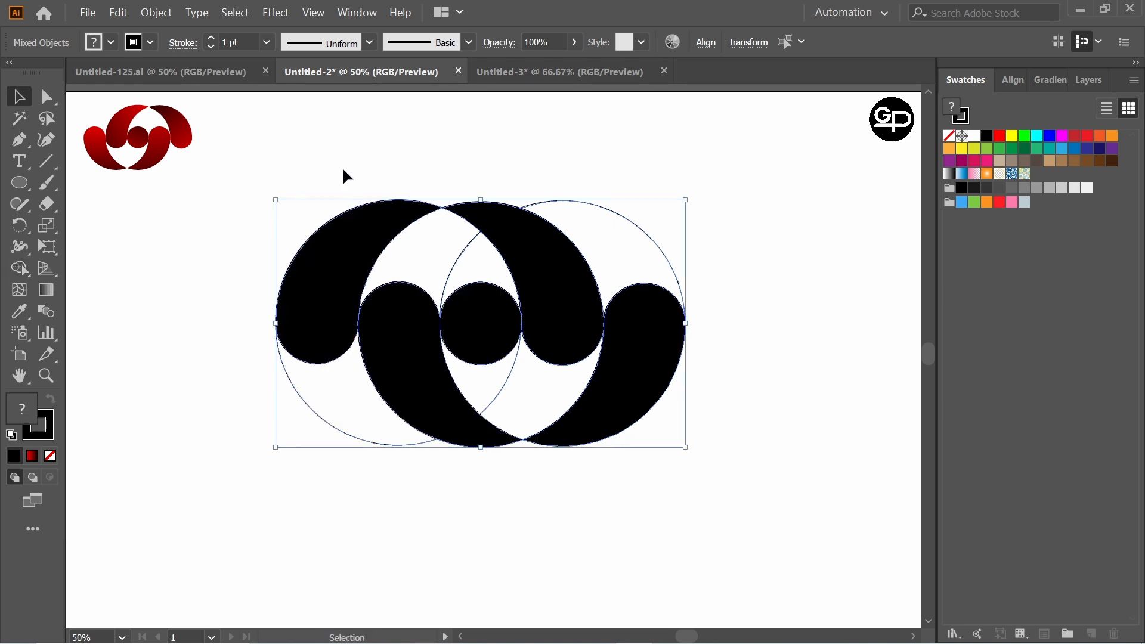
pyautogui.click(711, 172)
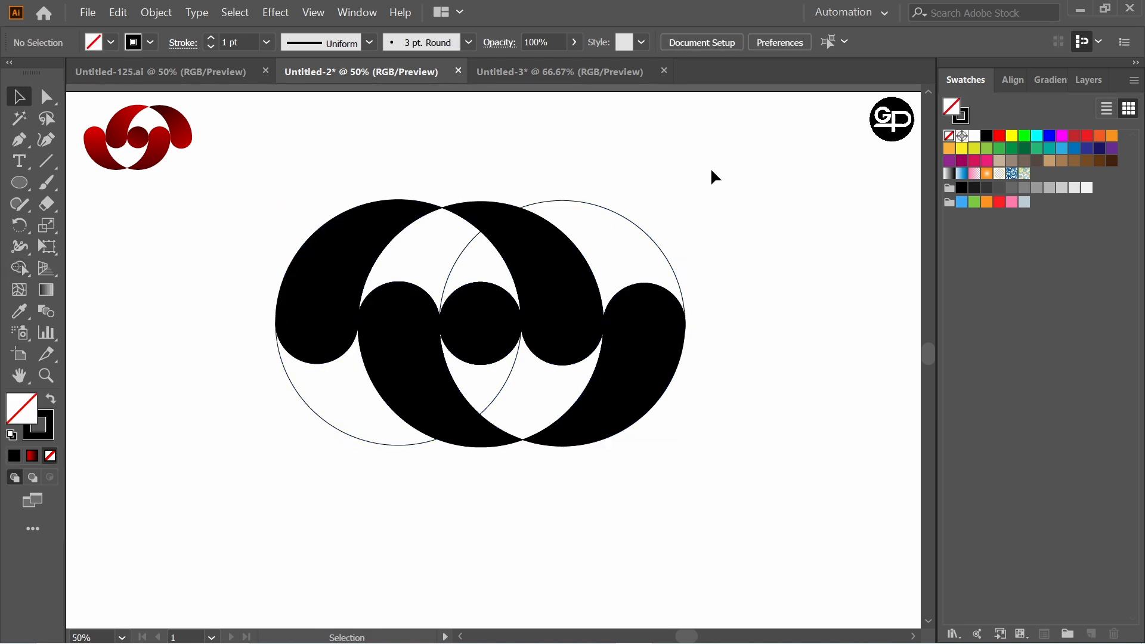
pyautogui.click(329, 297)
pyautogui.keyDown('shift'); pyautogui.click(413, 350); pyautogui.keyUp('shift')
pyautogui.keyDown('shift'); pyautogui.click(477, 339); pyautogui.keyUp('shift')
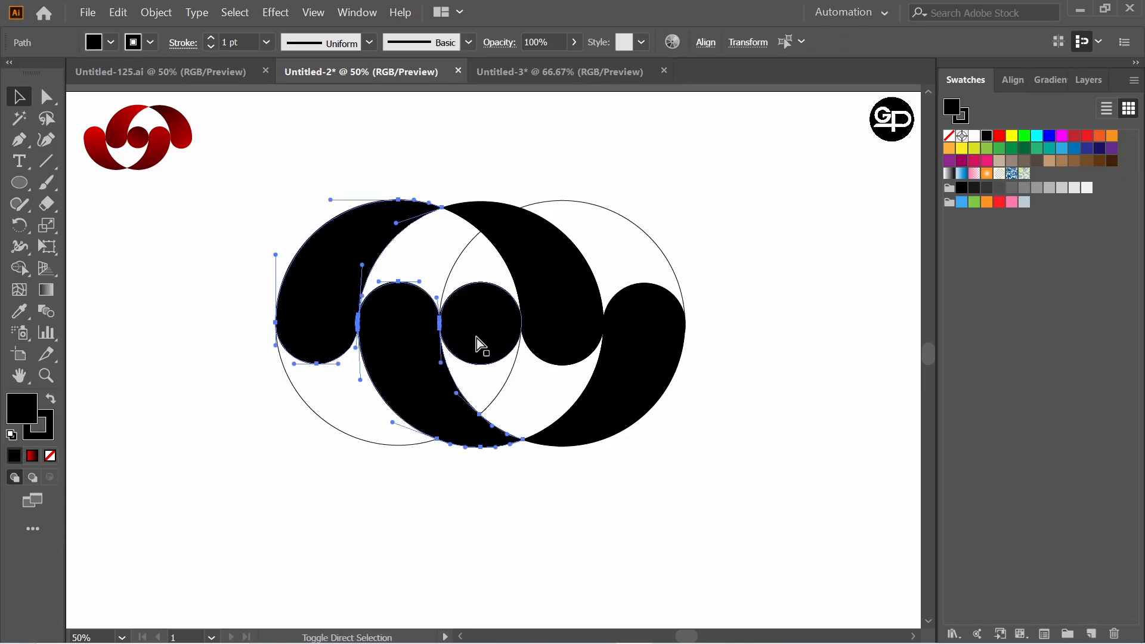
pyautogui.keyDown('shift'); pyautogui.click(519, 299); pyautogui.keyUp('shift')
pyautogui.keyDown('shift'); pyautogui.click(666, 349); pyautogui.keyUp('shift')
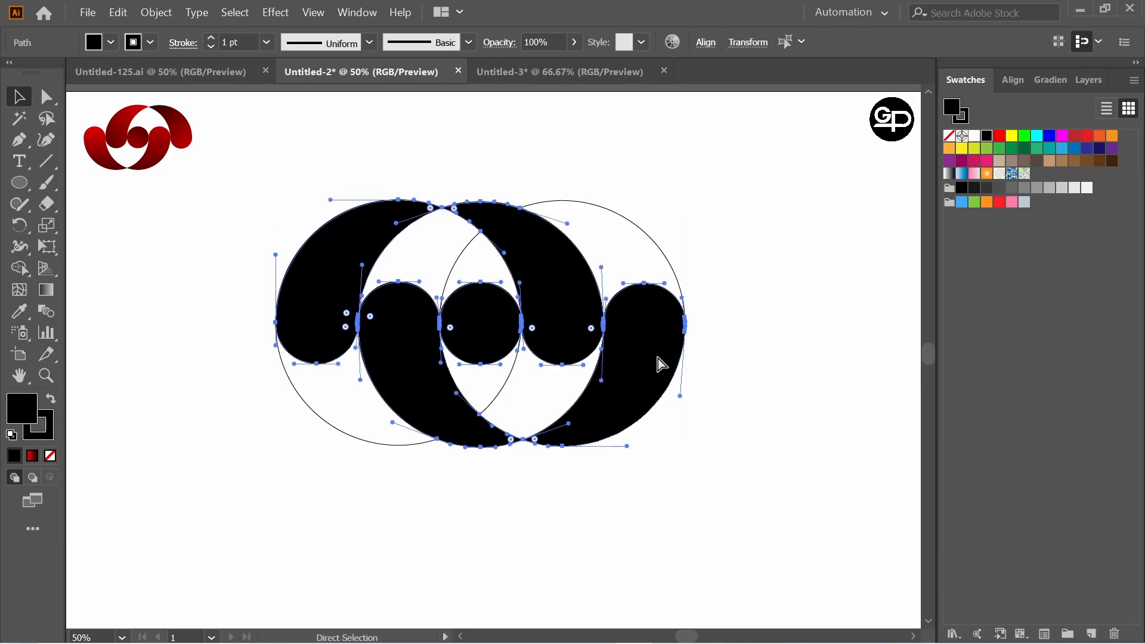
pyautogui.press('Delete')
# Step: Delete all the leftover outlines and paste the black logo shapes back onto the artboard
pyautogui.moveTo(291, 178); pyautogui.dragTo(774, 448)
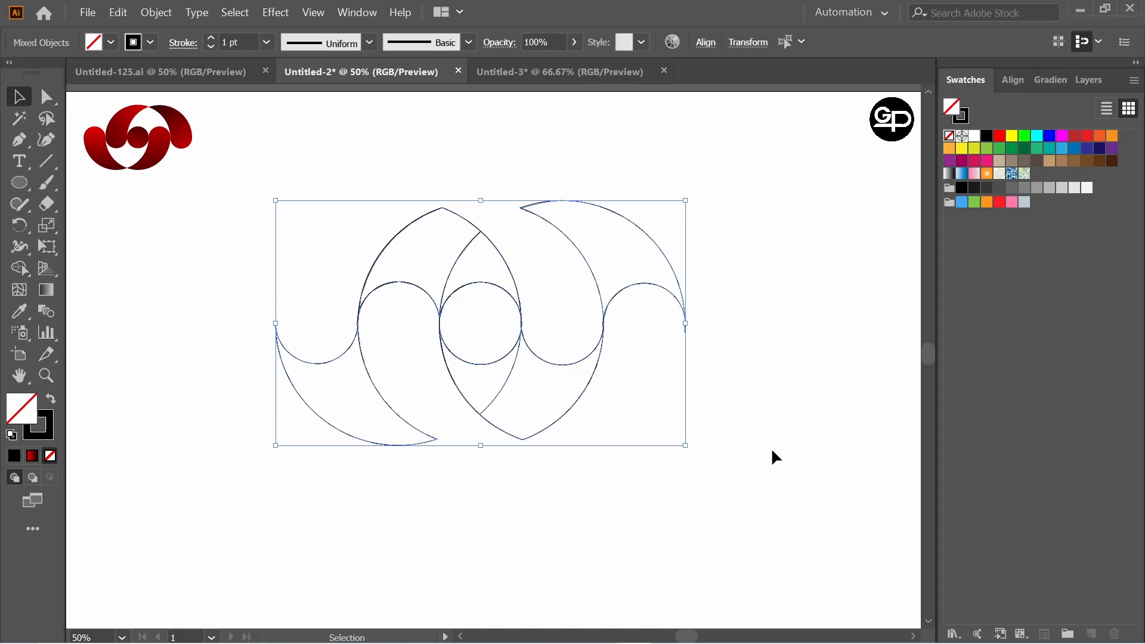
pyautogui.press('Delete')
pyautogui.hotkey('ctrl', 'v')
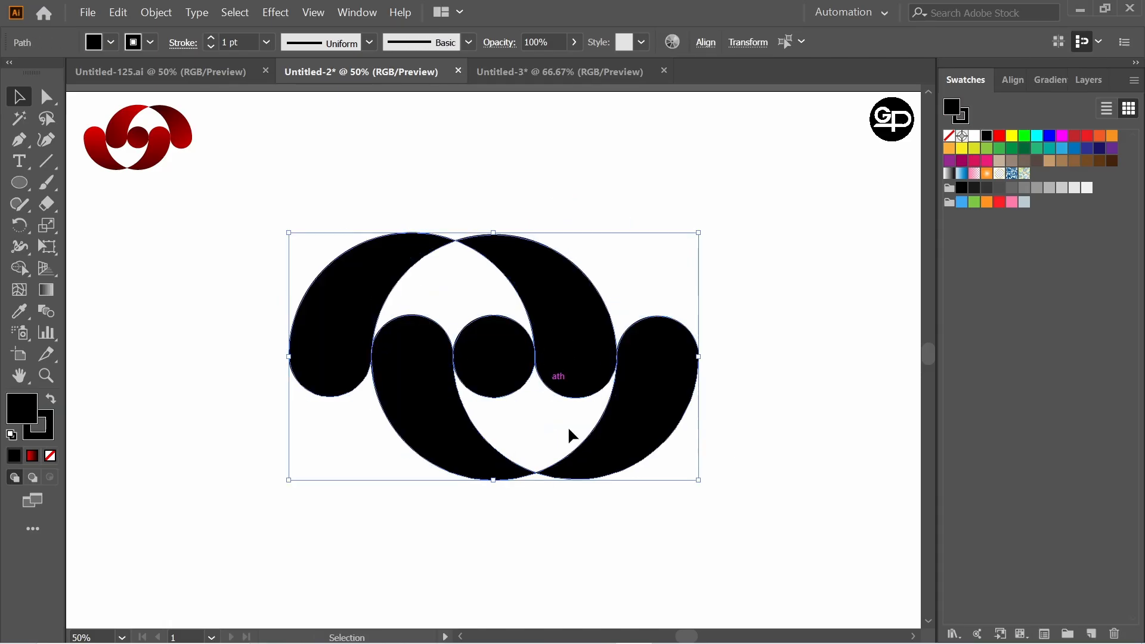
# Step: Enlarge the pasted logo slightly and move it up a little on the artboard
pyautogui.moveTo(699, 481); pyautogui.dragTo(713, 500)
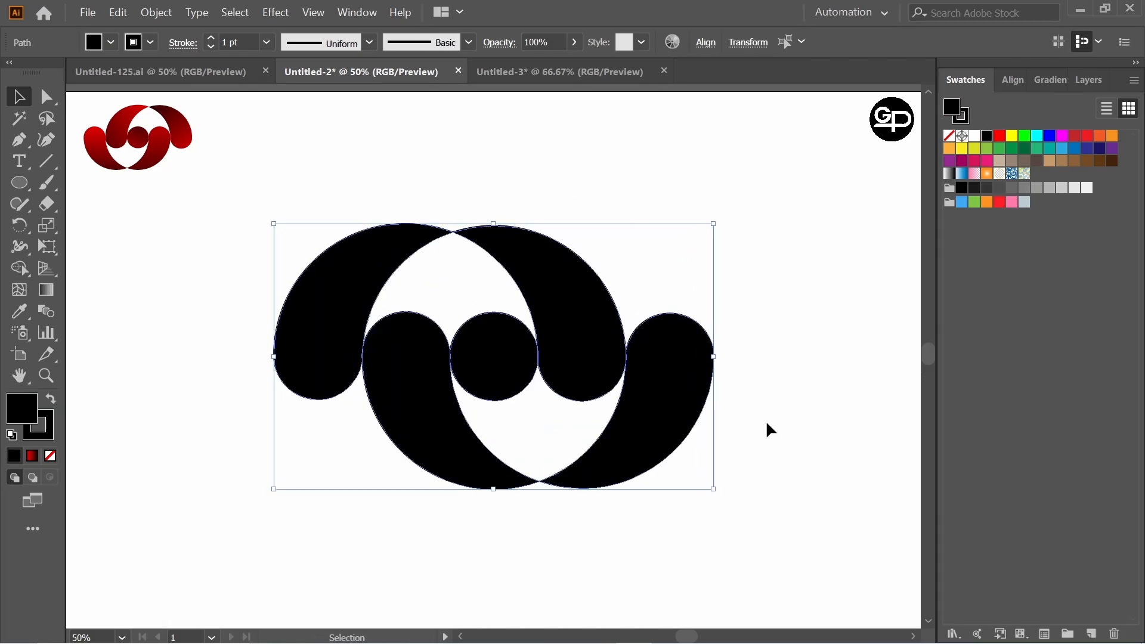
pyautogui.moveTo(678, 419); pyautogui.dragTo(675, 399)
pyautogui.click(804, 370)
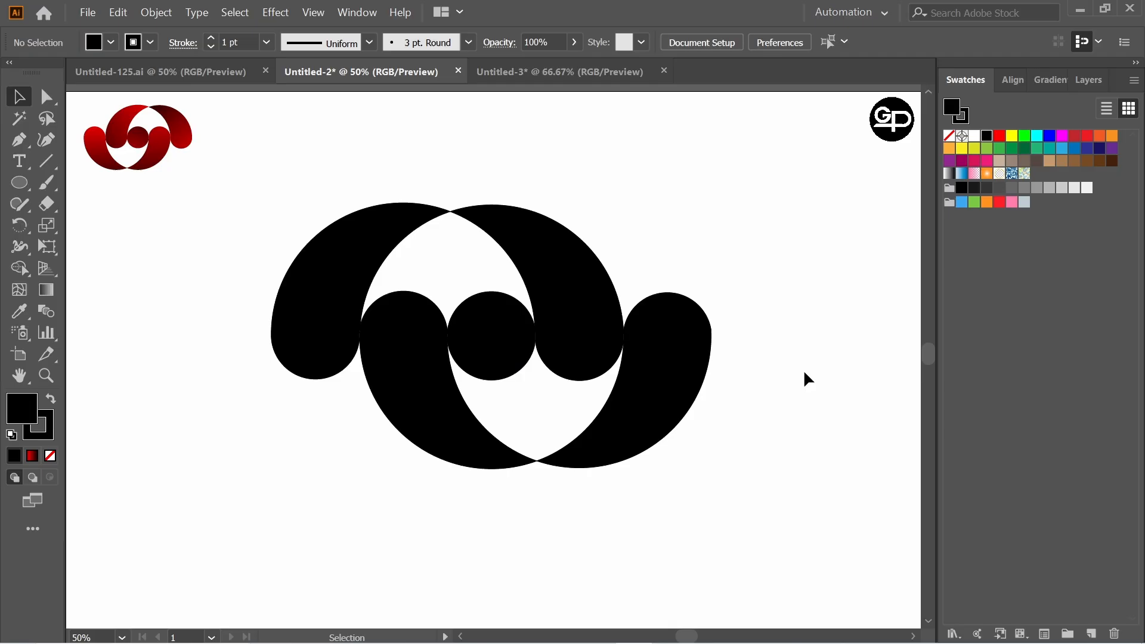
# Step: Apply the preset white-to-black linear gradient to the upper teardrop that curves over the middle circle
pyautogui.click(560, 289)
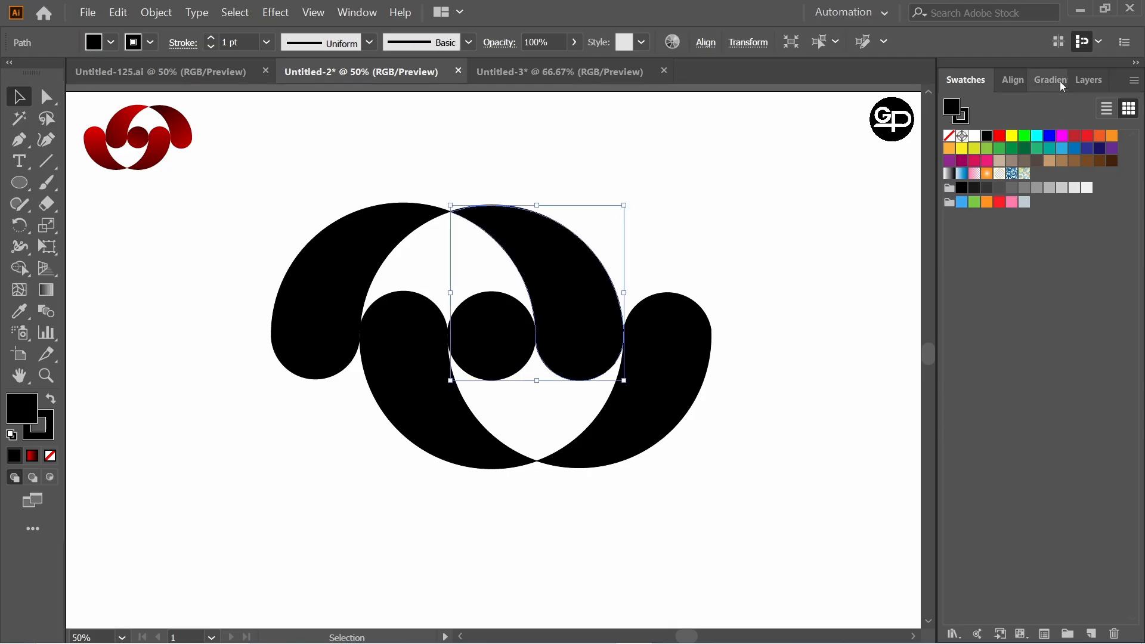
pyautogui.click(1061, 81)
pyautogui.click(976, 111)
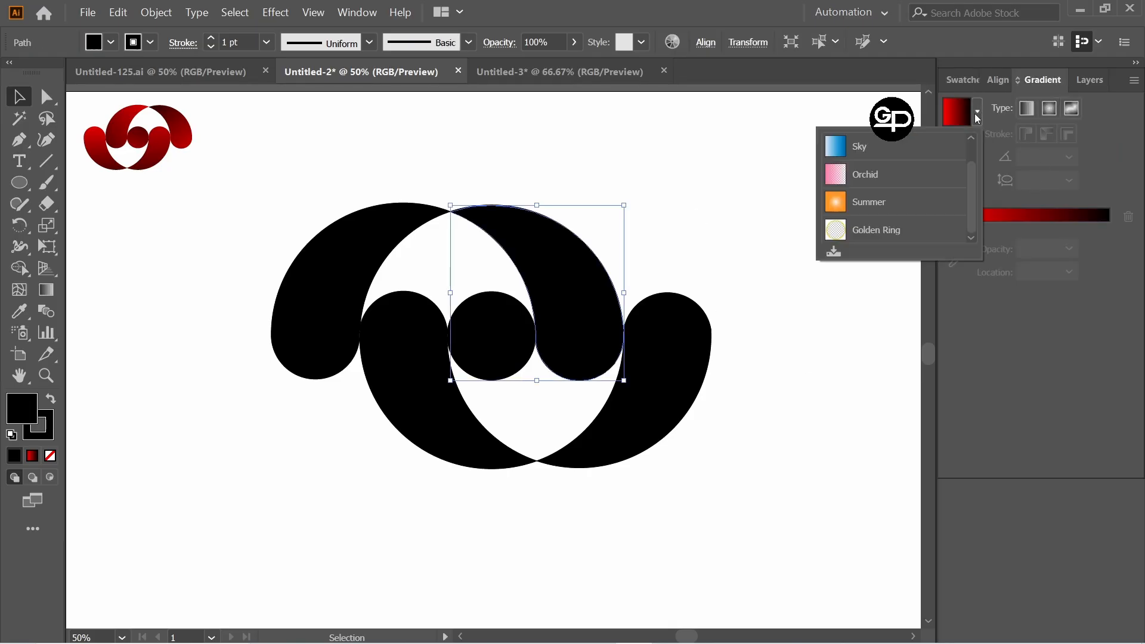
pyautogui.scroll(1, 895, 160)
pyautogui.click(890, 145)
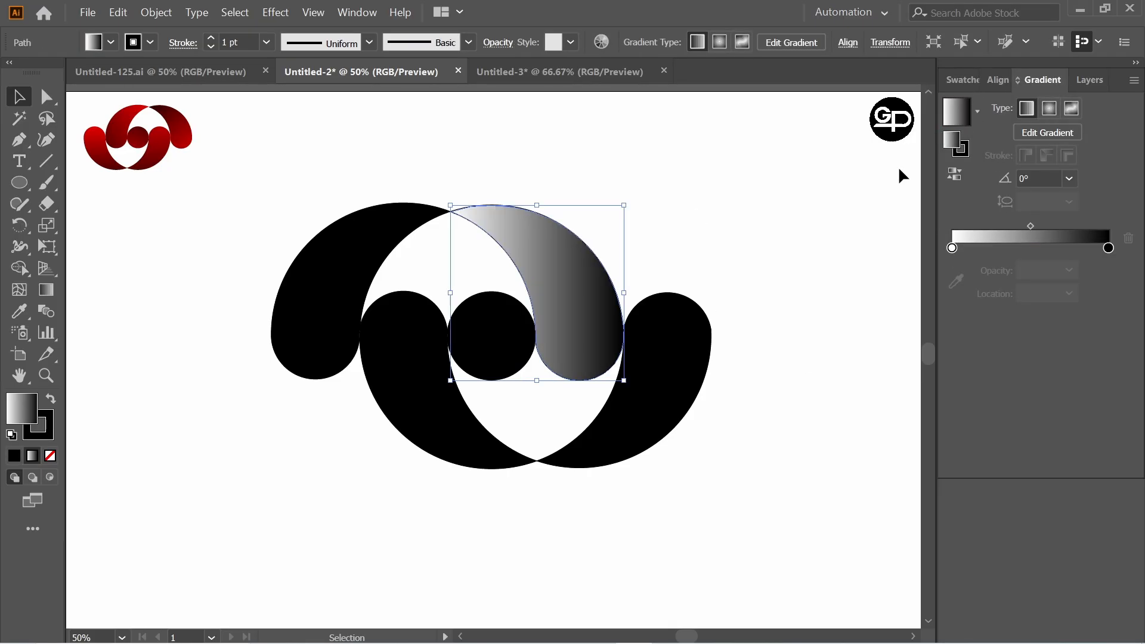
# Step: Add a red colour stop beside the white start of the upper-right teardrop's gradient
pyautogui.doubleClick(953, 248)
pyautogui.click(929, 304)
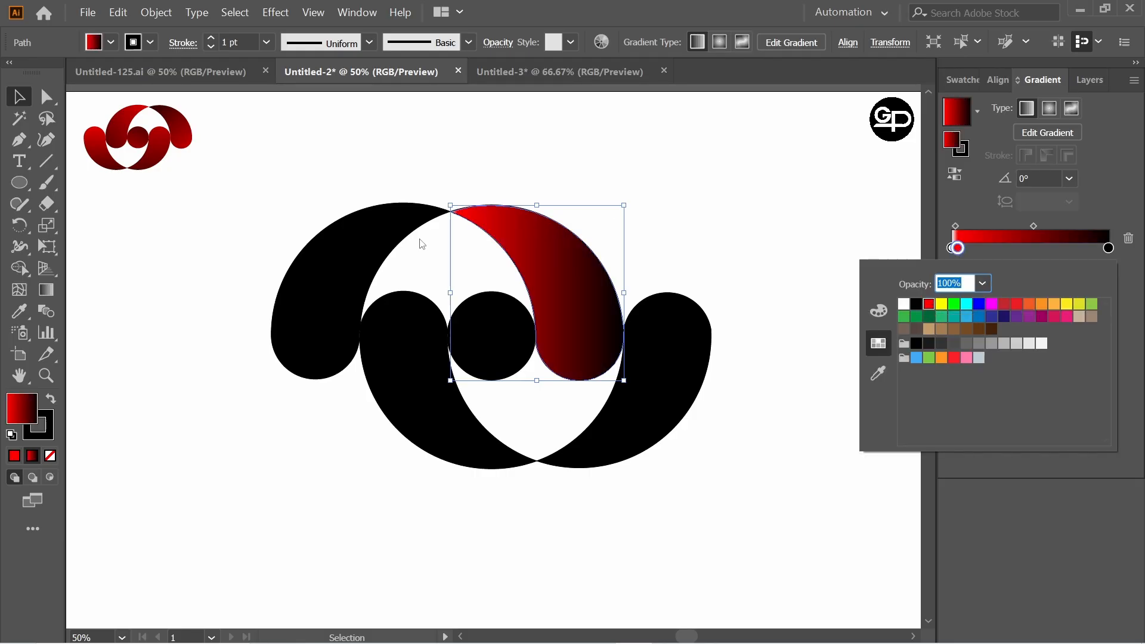
# Step: Fill the upper-left teardrop with the White, Black preset gradient and recolour its white stop red
pyautogui.doubleClick(371, 239)
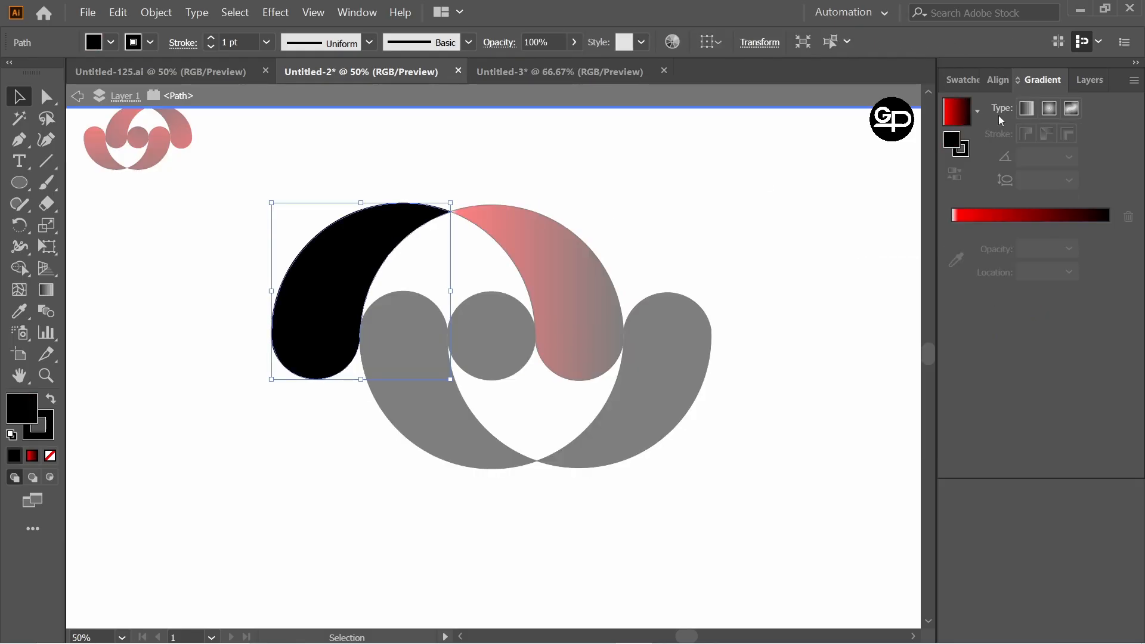
pyautogui.doubleClick(578, 118)
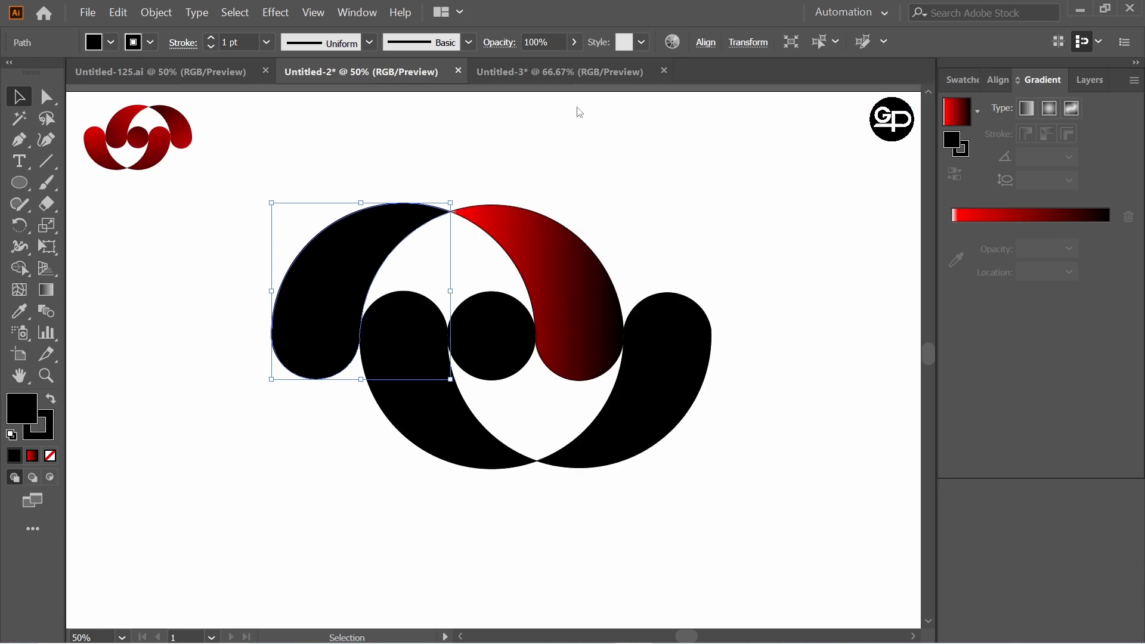
pyautogui.click(980, 111)
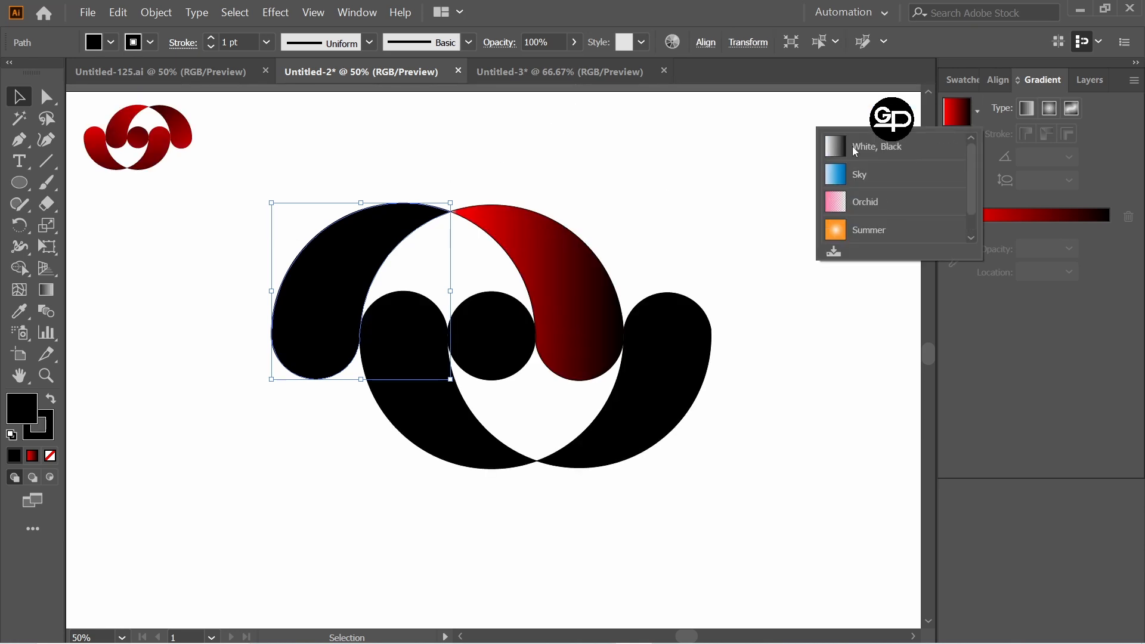
pyautogui.click(874, 149)
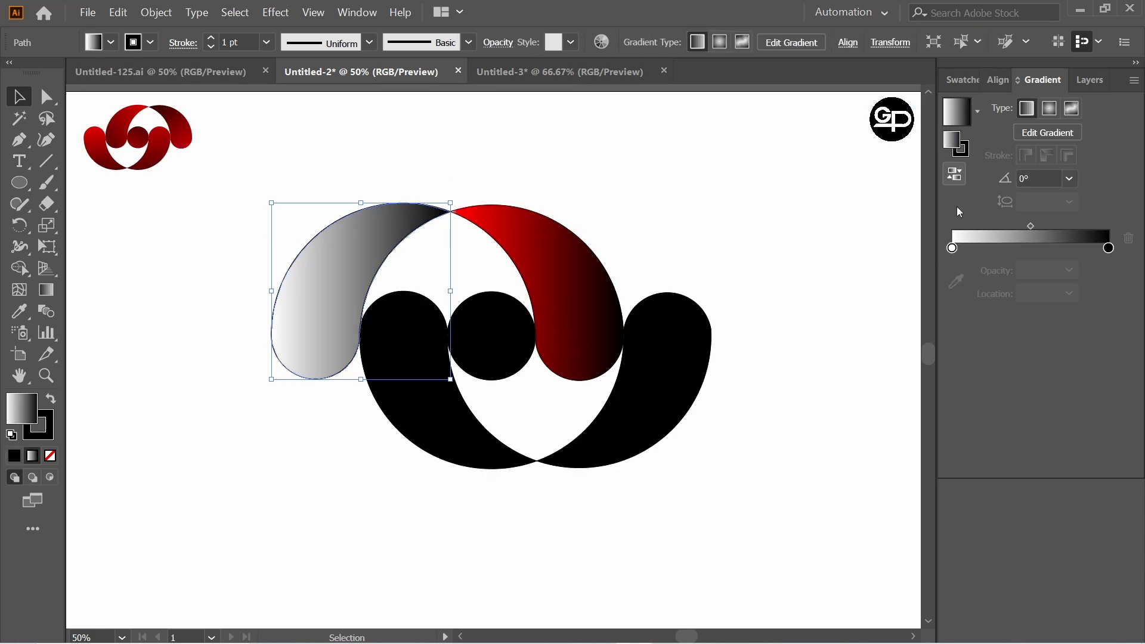
pyautogui.doubleClick(953, 249)
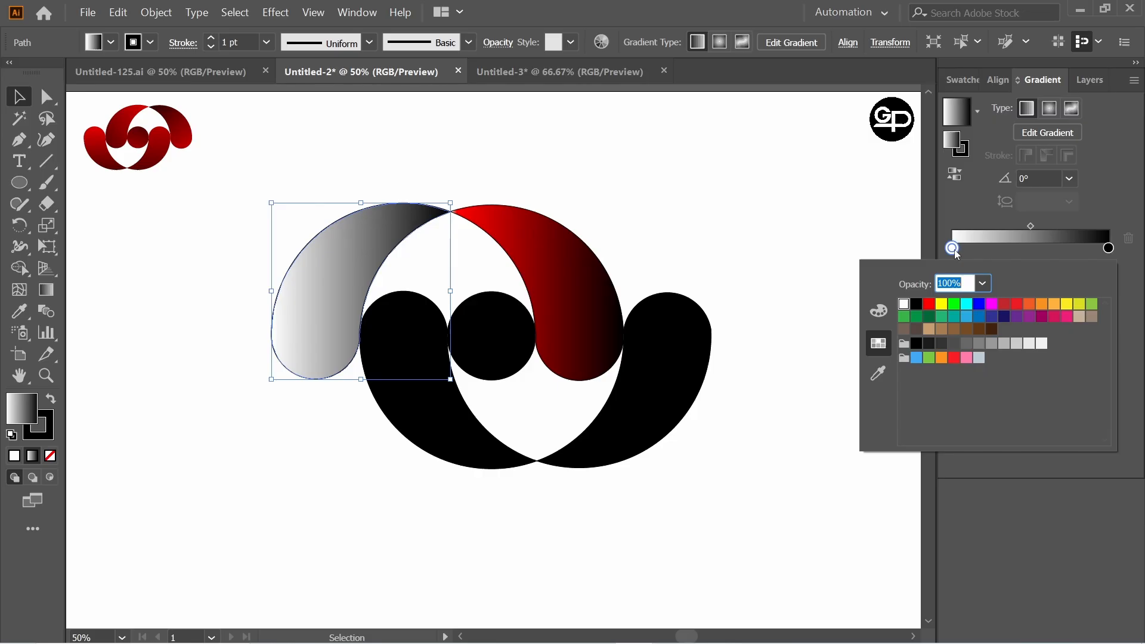
pyautogui.click(933, 307)
# Step: Apply the same red-to-black linear gradient to the two lower teardrops and the middle circle
pyautogui.click(683, 406)
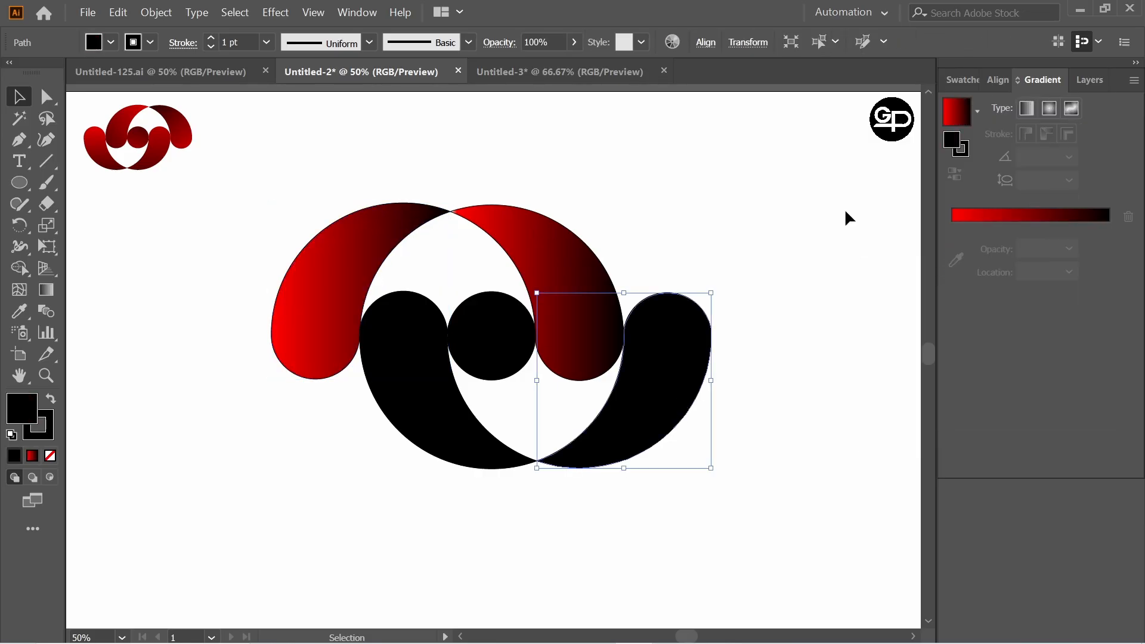
pyautogui.click(957, 112)
pyautogui.click(443, 401)
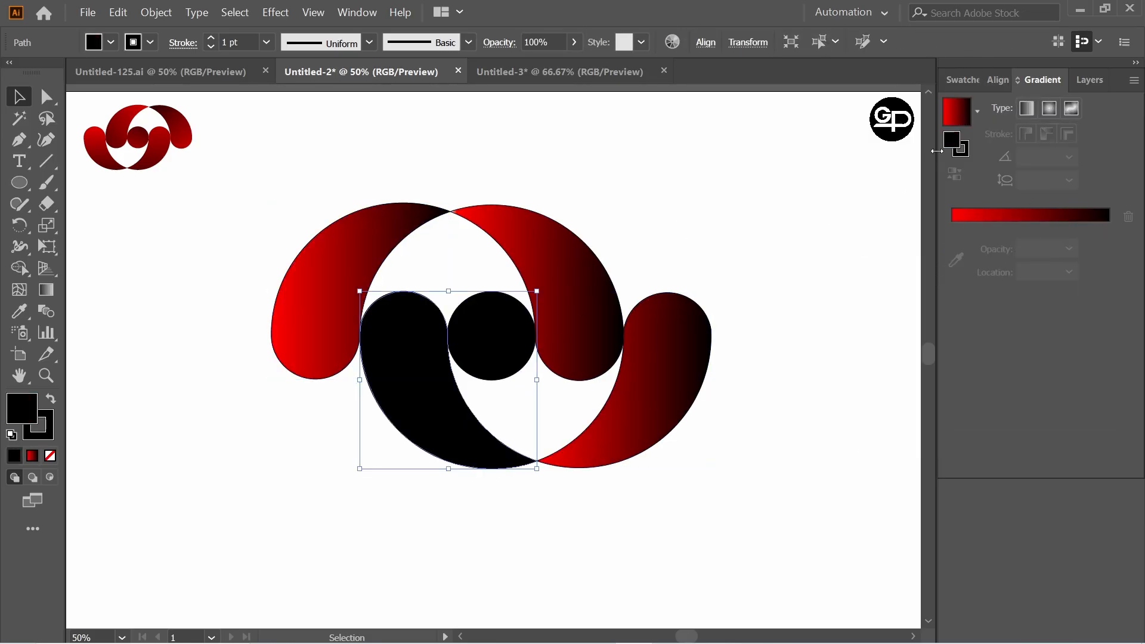
pyautogui.click(957, 112)
pyautogui.click(513, 325)
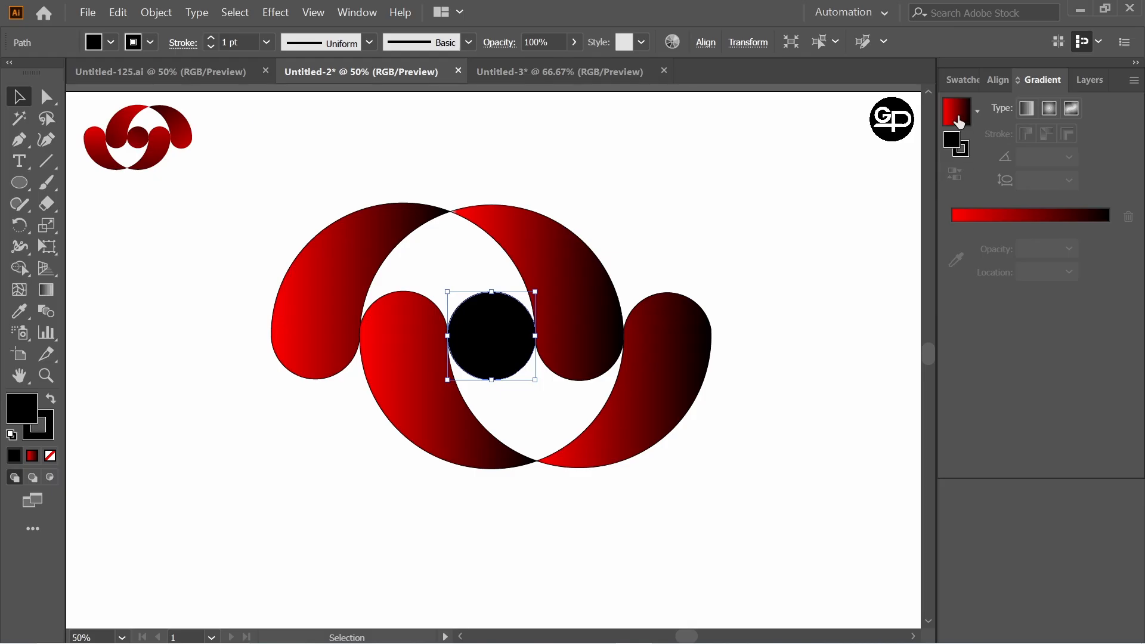
pyautogui.click(957, 113)
pyautogui.click(828, 241)
# Step: Redirect the lower-right teardrop's gradient to about -107°, running from red above its rounded end to black below its tip
pyautogui.moveTo(280, 168); pyautogui.dragTo(798, 512)
pyautogui.click(714, 338)
pyautogui.click(665, 353)
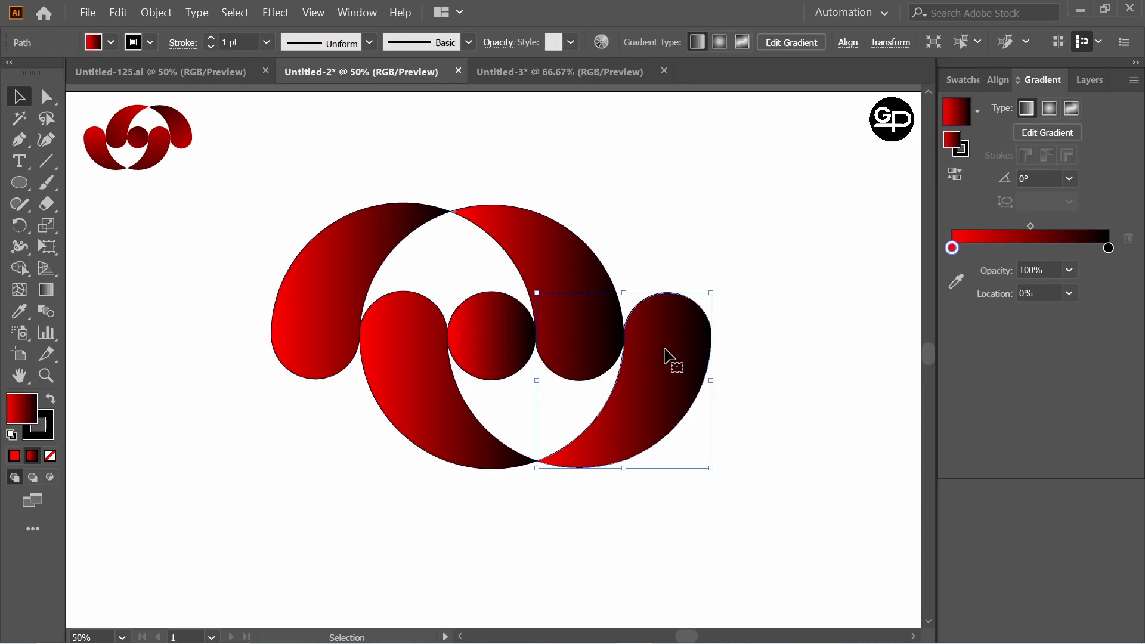
pyautogui.click(46, 290)
pyautogui.moveTo(674, 249)
pyautogui.mouseDown()
pyautogui.moveTo(660, 389)
pyautogui.moveTo(579, 549)
pyautogui.mouseUp()
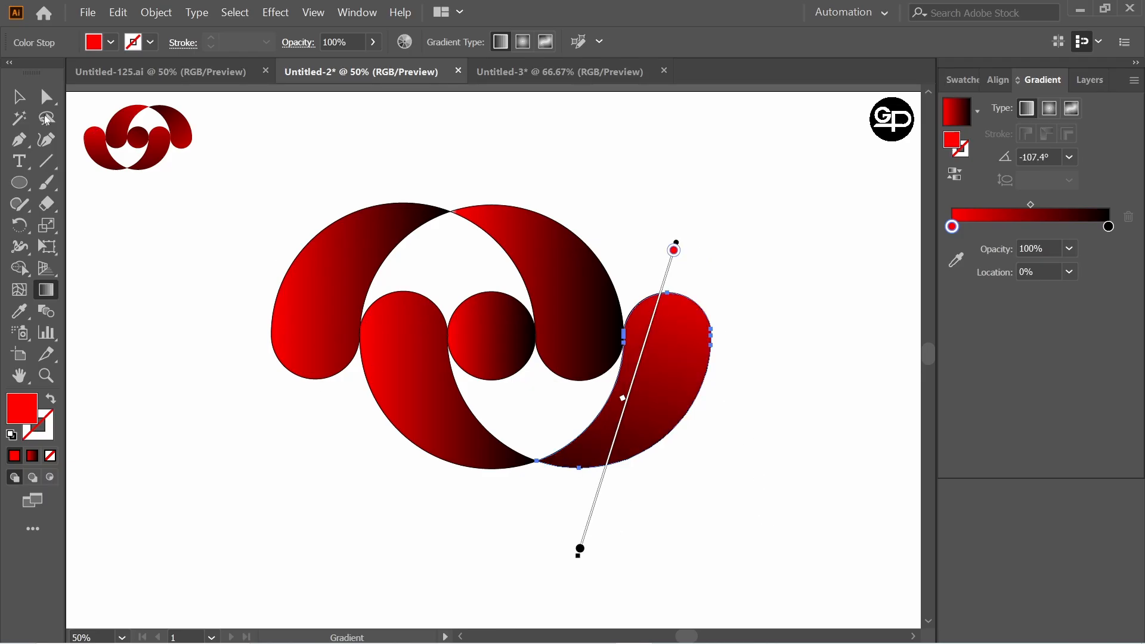
# Step: Redirect the lower-left teardrop's gradient to about 74°, with red starting well below it and black ending above the middle circle
pyautogui.click(18, 101)
pyautogui.click(384, 366)
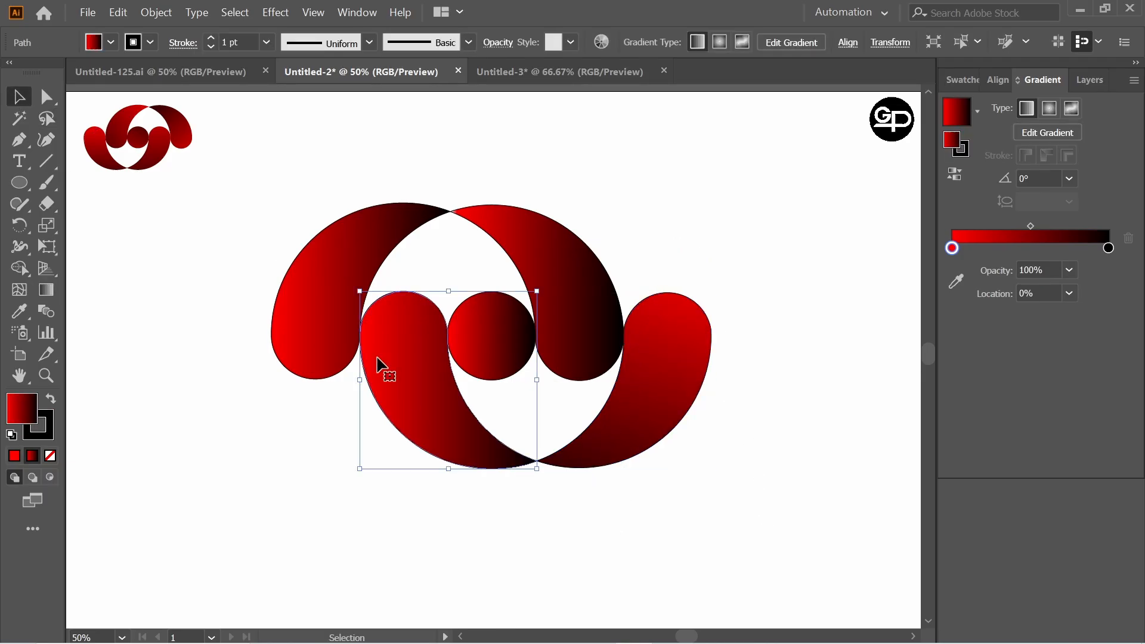
pyautogui.click(46, 289)
pyautogui.moveTo(391, 587); pyautogui.dragTo(490, 250)
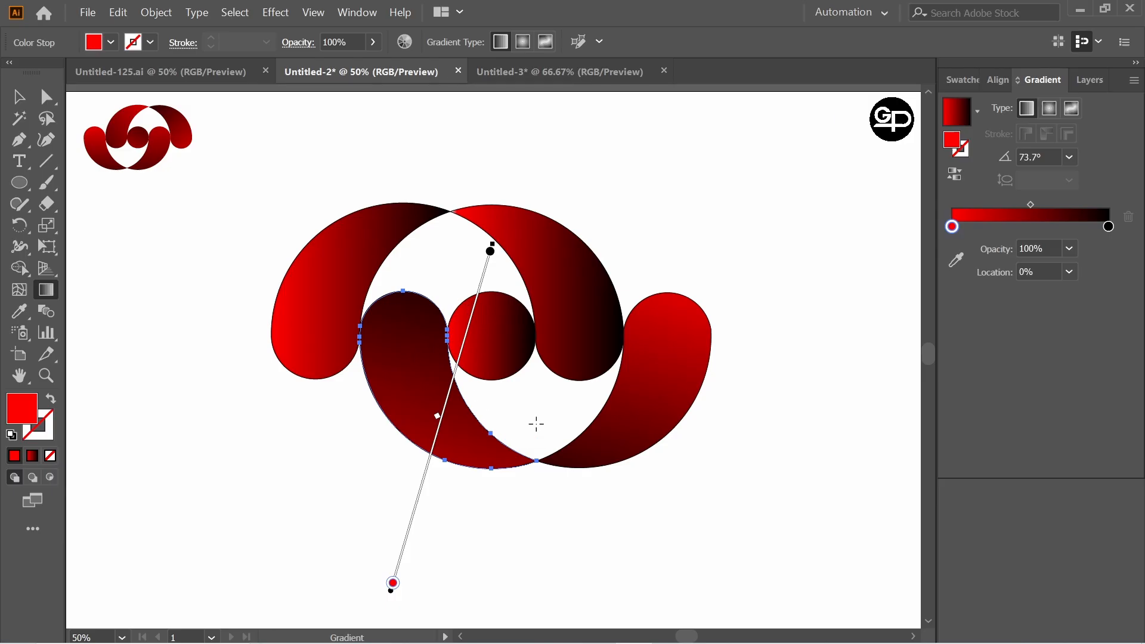
# Step: Redirect the upper-left teardrop's gradient to about 57°, running from red below its rounded end to black above its tip
pyautogui.click(18, 97)
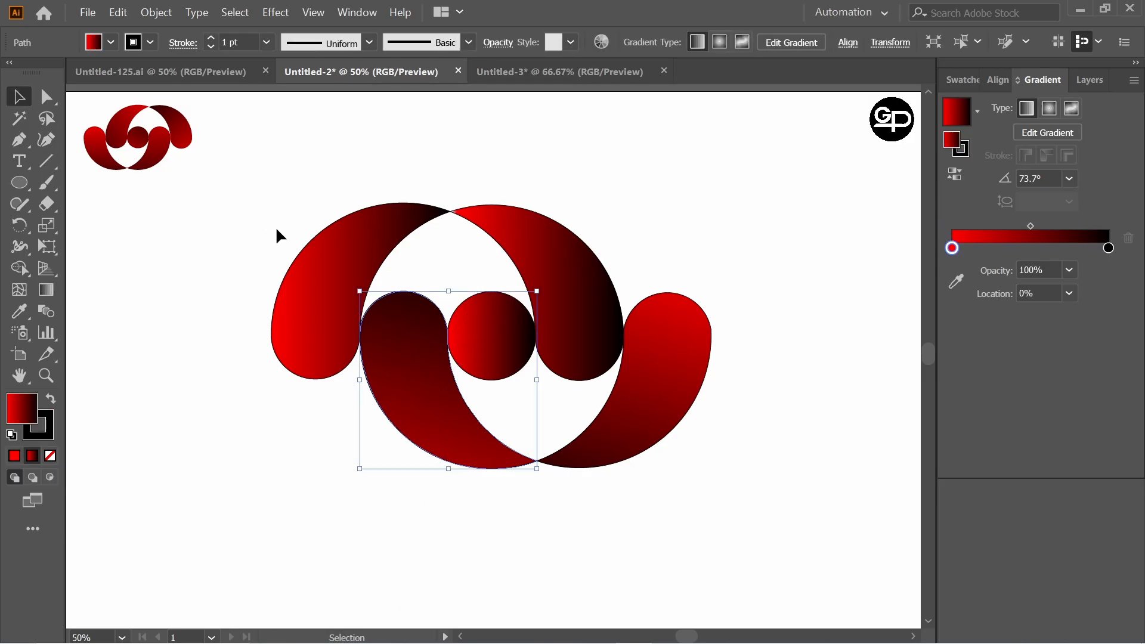
pyautogui.click(316, 258)
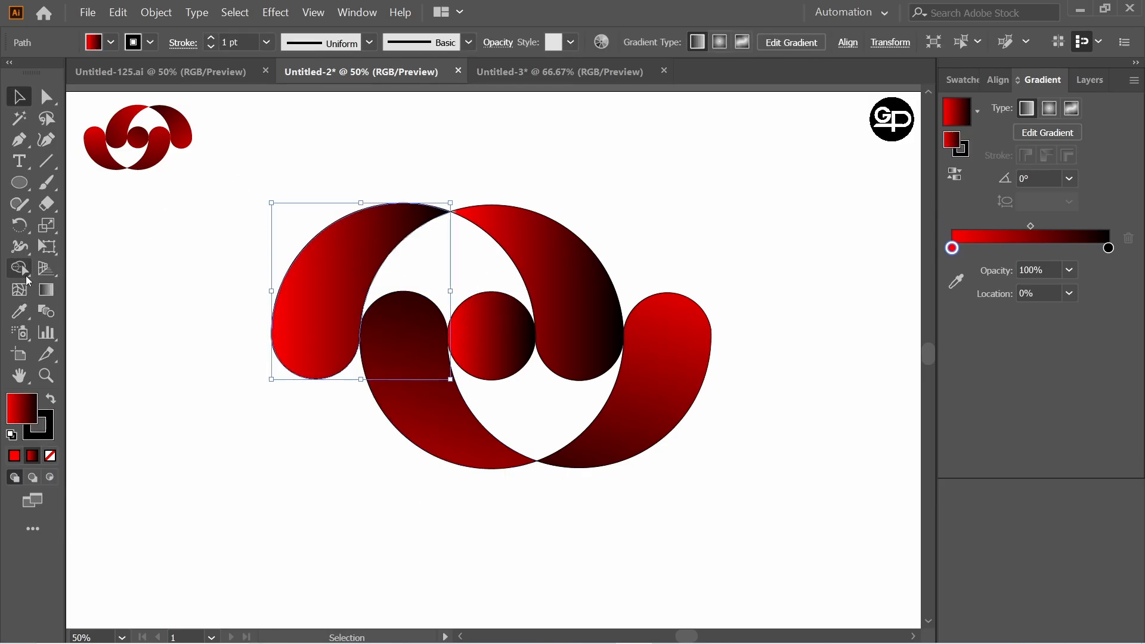
pyautogui.click(46, 289)
pyautogui.moveTo(248, 258); pyautogui.dragTo(381, 361)
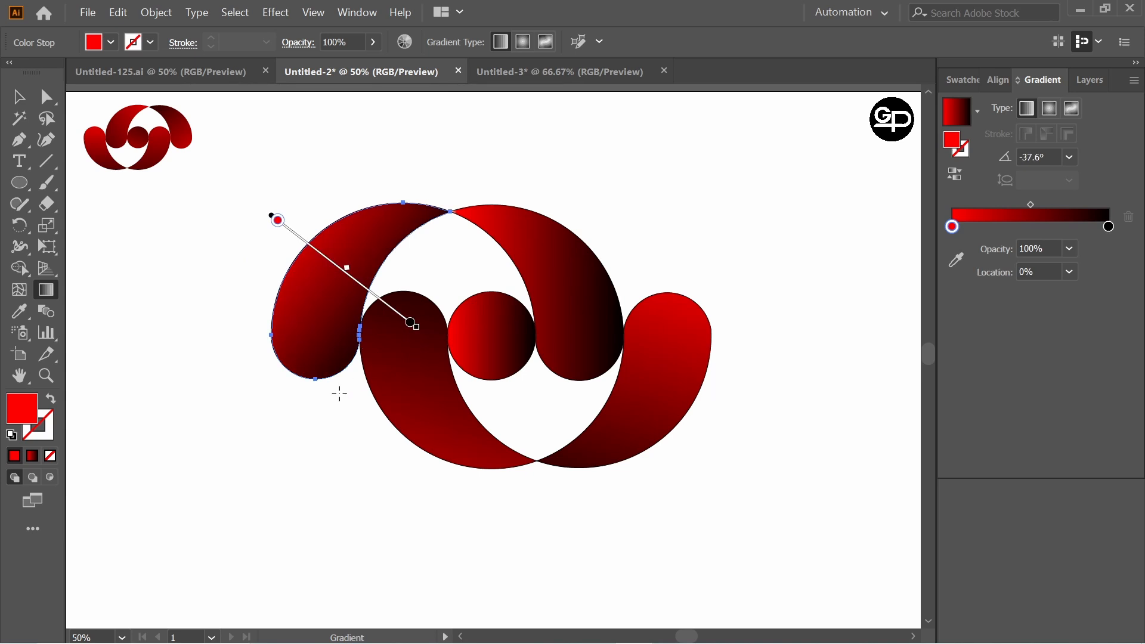
pyautogui.moveTo(270, 396); pyautogui.dragTo(450, 118)
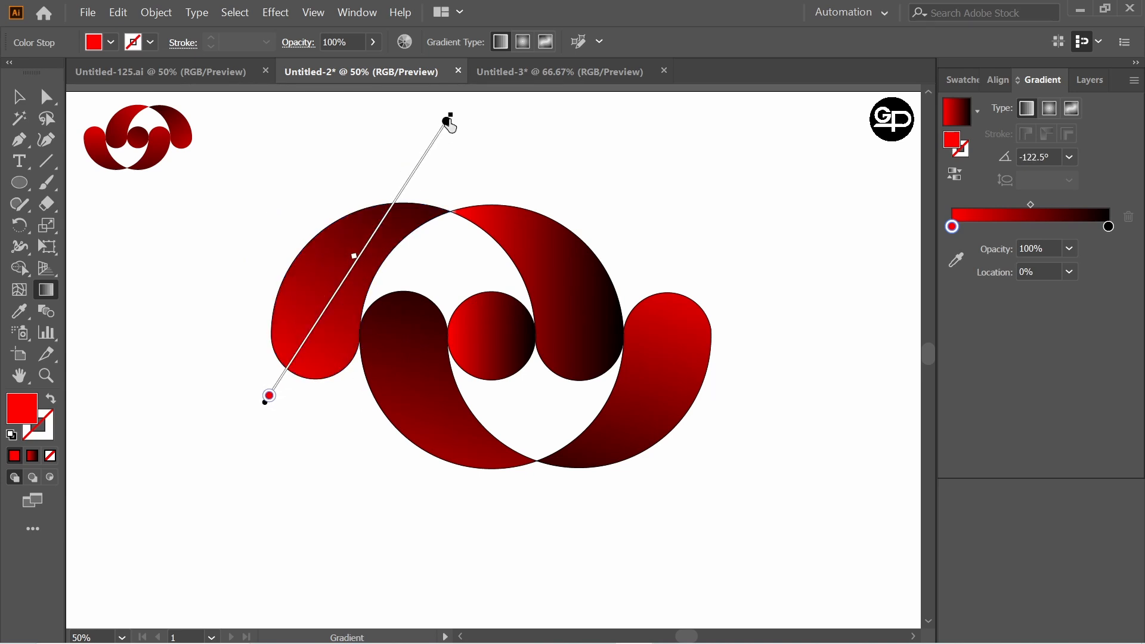
pyautogui.press('v')
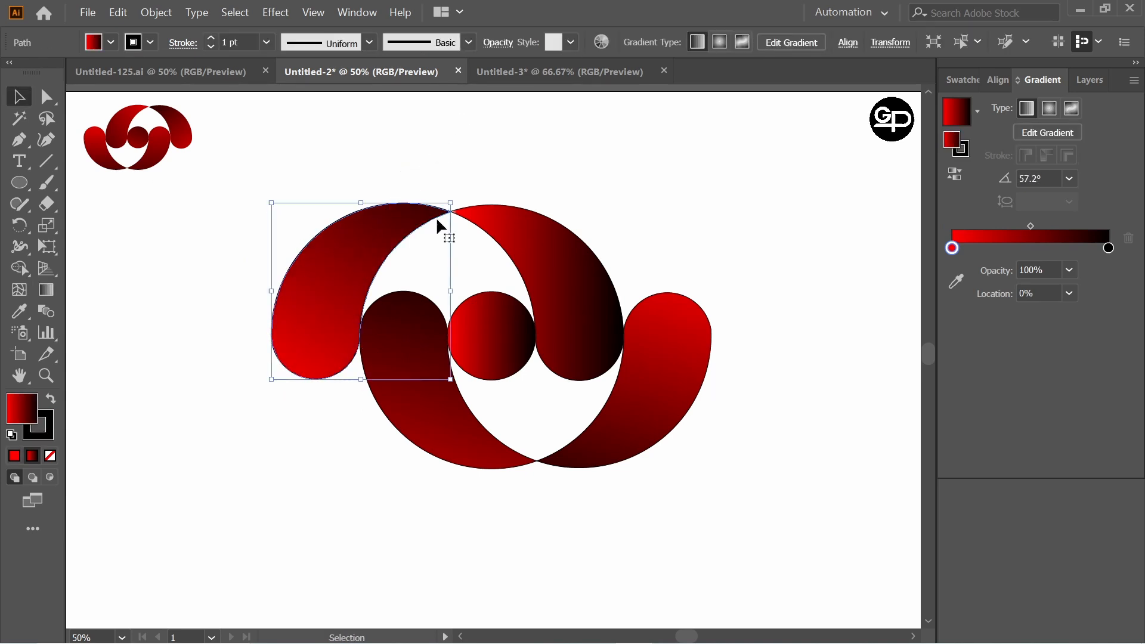
# Step: Redirect the upper-right teardrop's gradient to about -50°, starting above its tip so the white stop lies outside the shape
pyautogui.click(578, 269)
pyautogui.click(46, 289)
pyautogui.moveTo(493, 180); pyautogui.dragTo(706, 453)
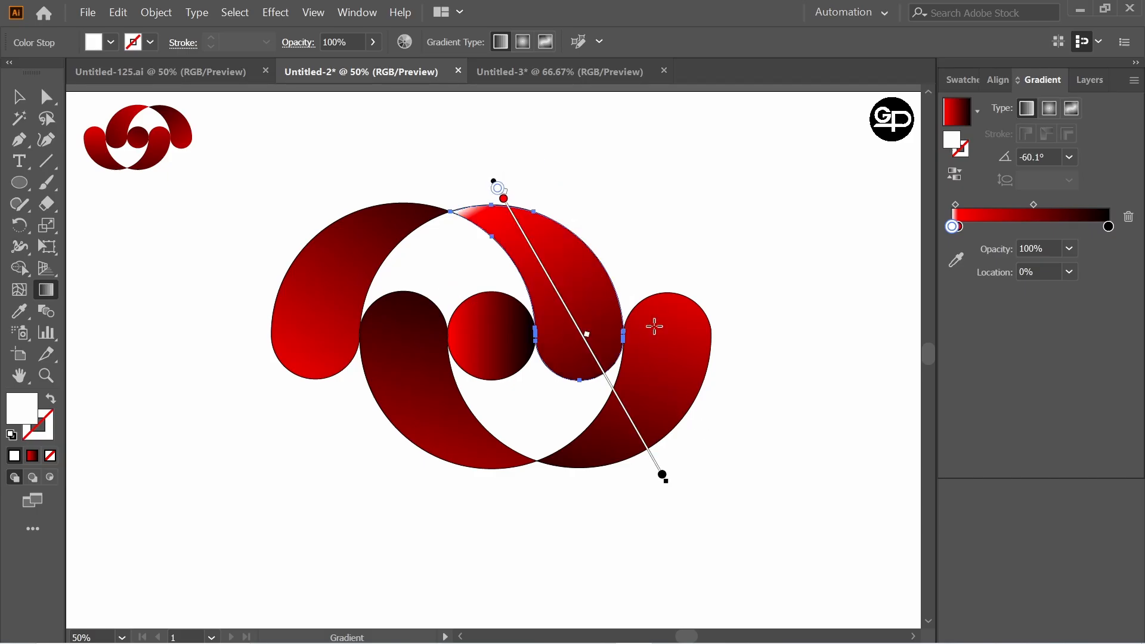
pyautogui.moveTo(451, 168); pyautogui.dragTo(658, 414)
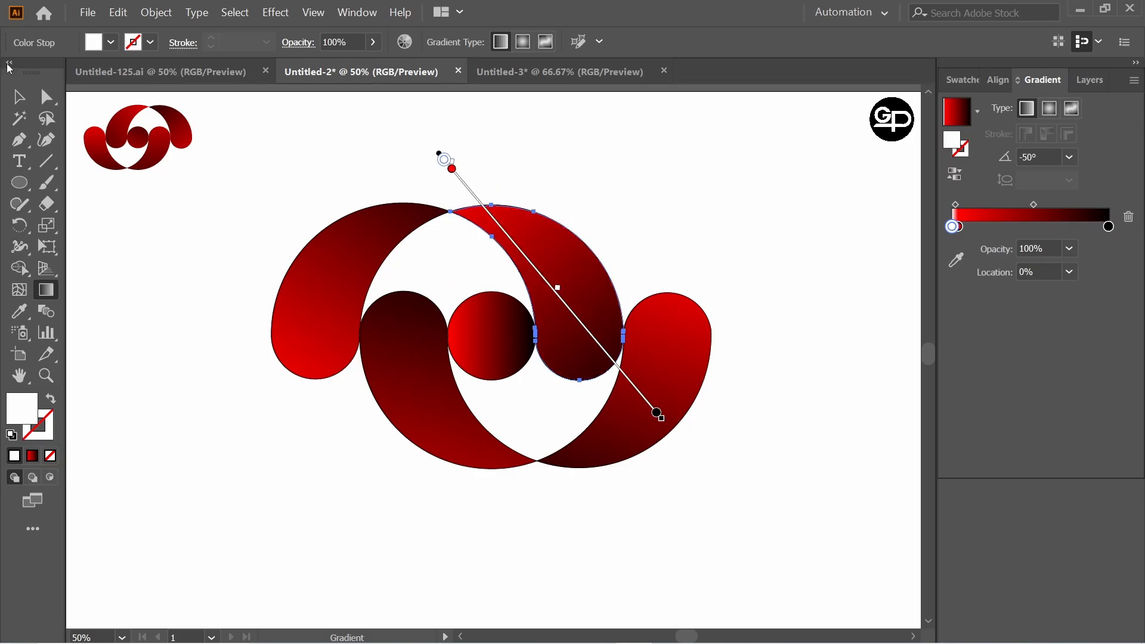
pyautogui.click(19, 96)
pyautogui.click(531, 191)
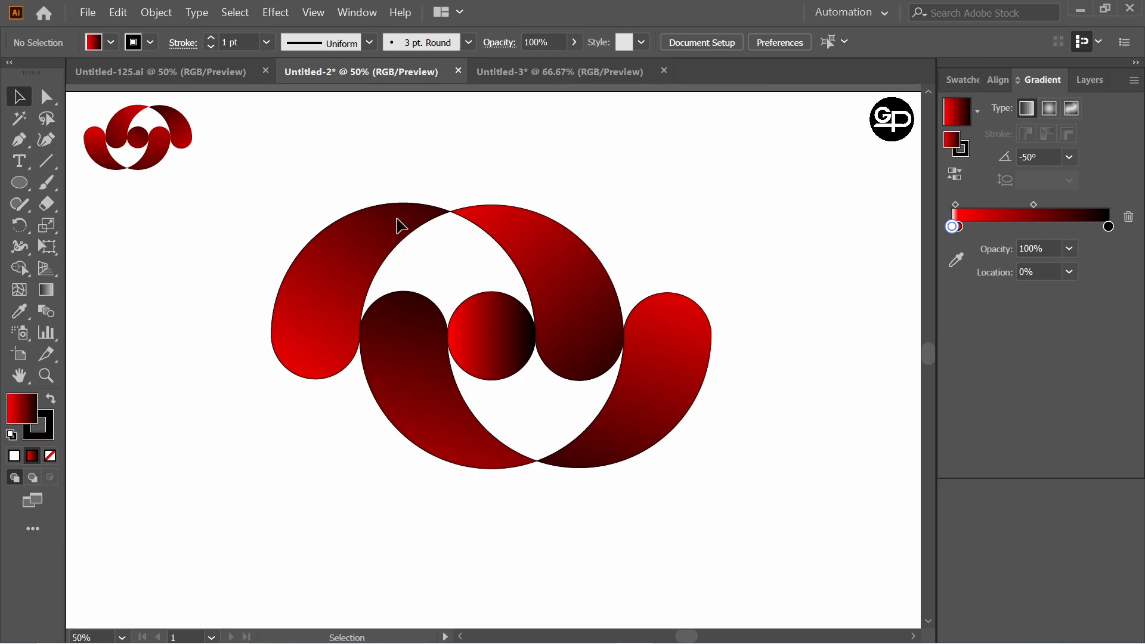
# Step: Remove the black stroke from all four teardrops and the middle circle
pyautogui.moveTo(329, 167); pyautogui.dragTo(814, 499)
pyautogui.click(150, 42)
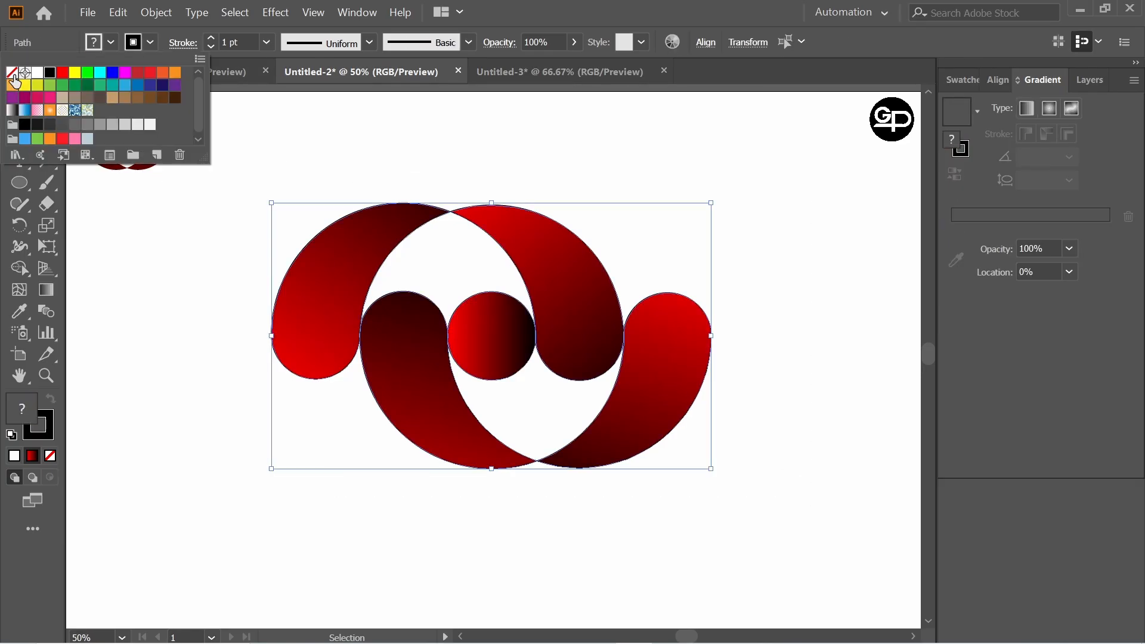
pyautogui.click(14, 82)
pyautogui.click(465, 141)
pyautogui.click(779, 198)
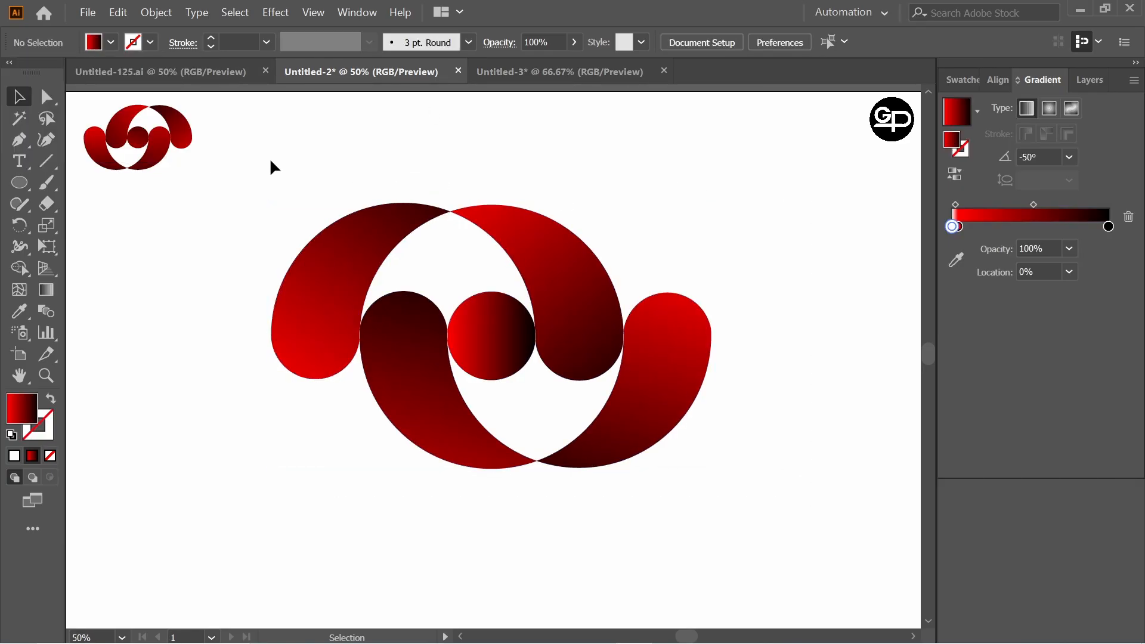
# Step: Group the four teardrops and the middle circle into one object
pyautogui.moveTo(269, 158); pyautogui.dragTo(833, 496)
pyautogui.hotkey('ctrl', 'g')
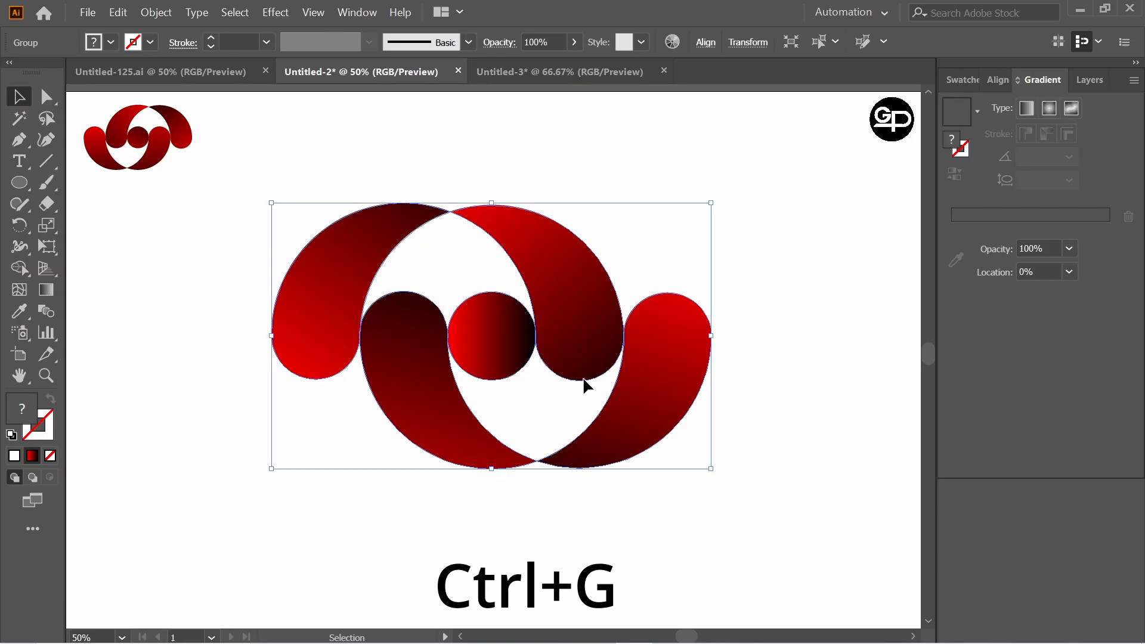
# Step: Enlarge the grouped logo slightly from its centre and shift it a little to the right on the artboard
pyautogui.moveTo(713, 473); pyautogui.dragTo(732, 480)
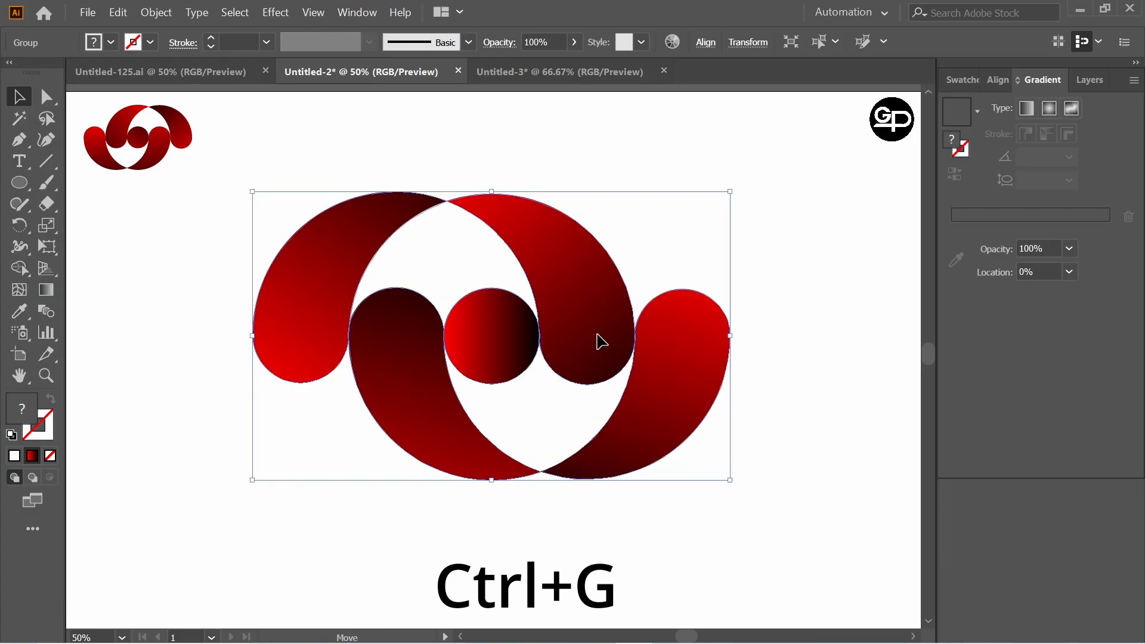
pyautogui.moveTo(596, 337); pyautogui.dragTo(608, 339)
pyautogui.click(841, 363)
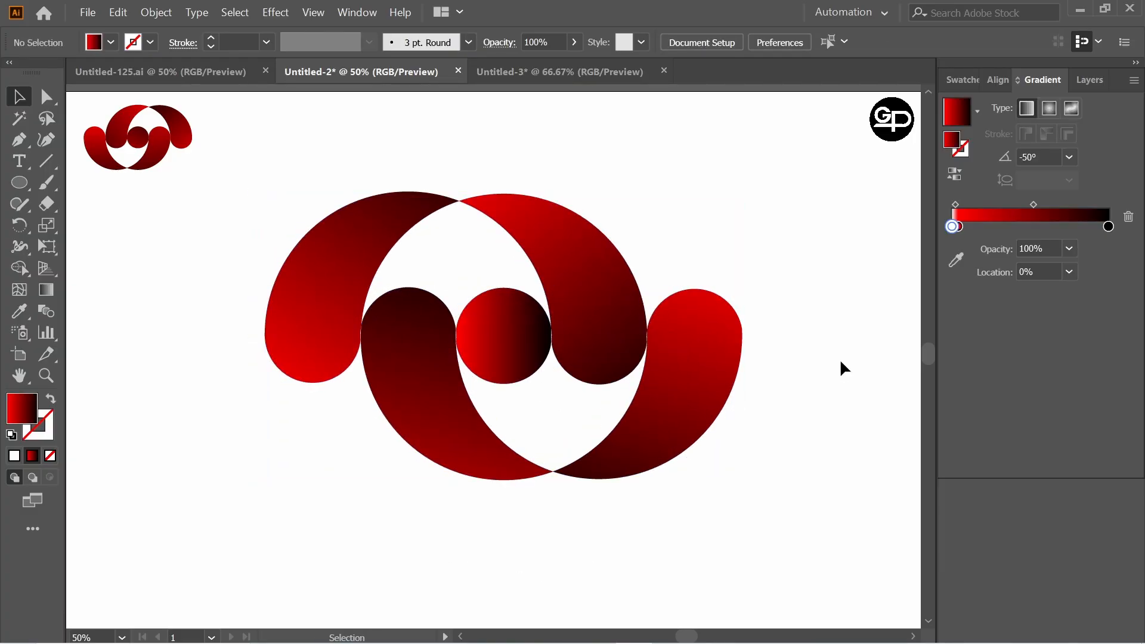